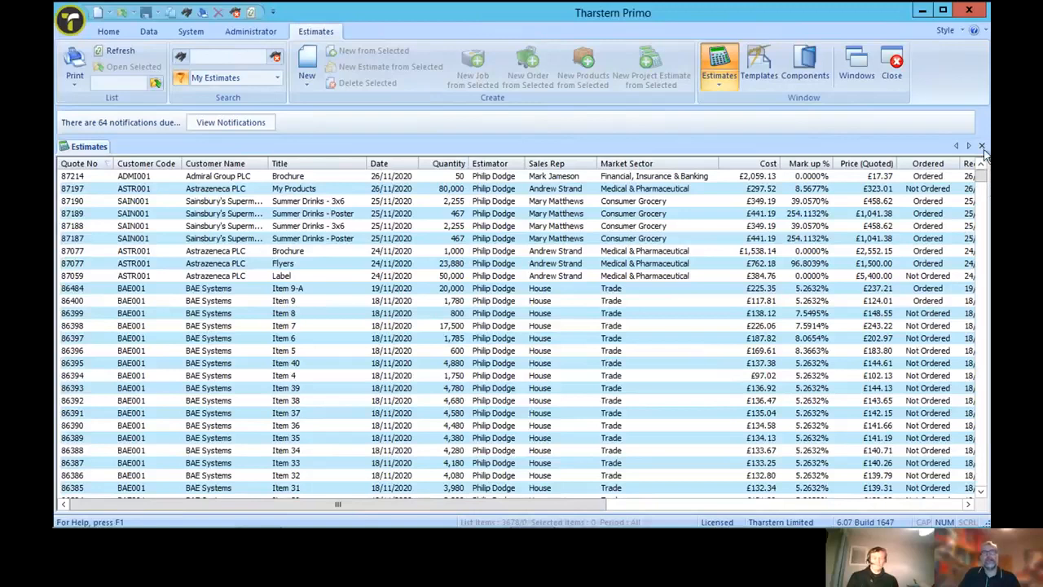
Reopen the estimates list and start a new estimate
left_click(982, 145)
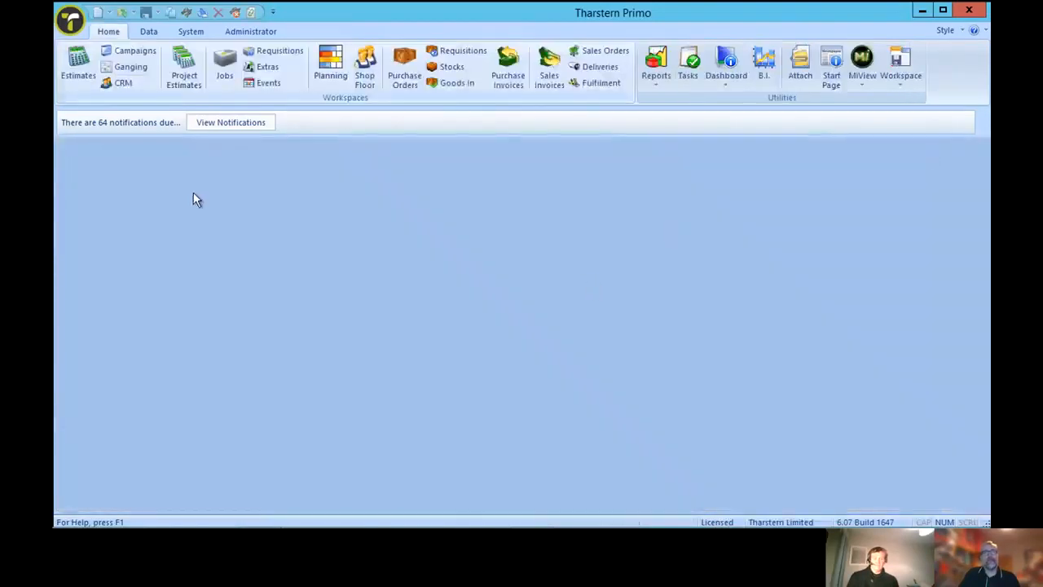
left_click(78, 75)
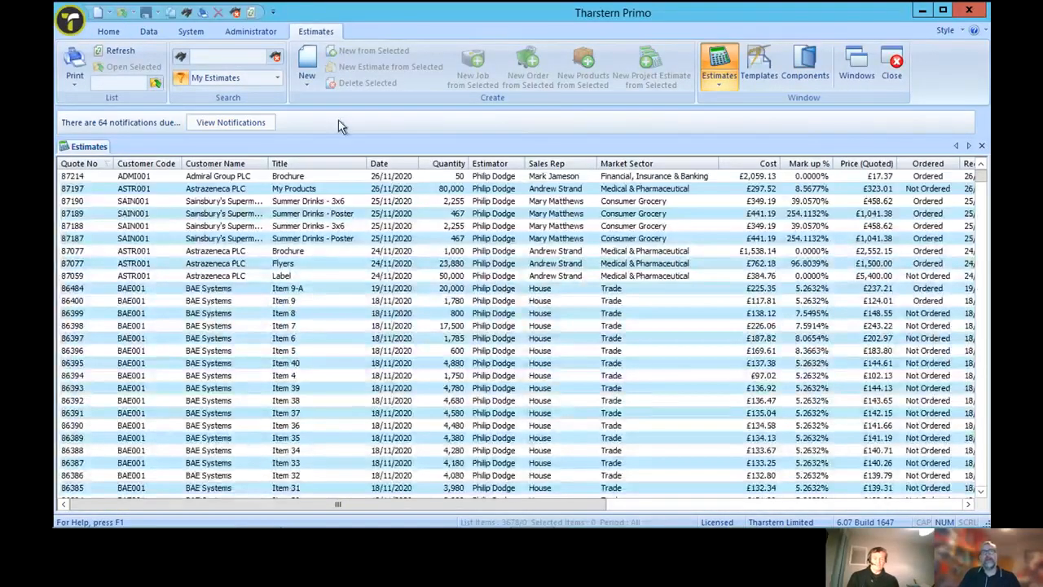
left_click(309, 85)
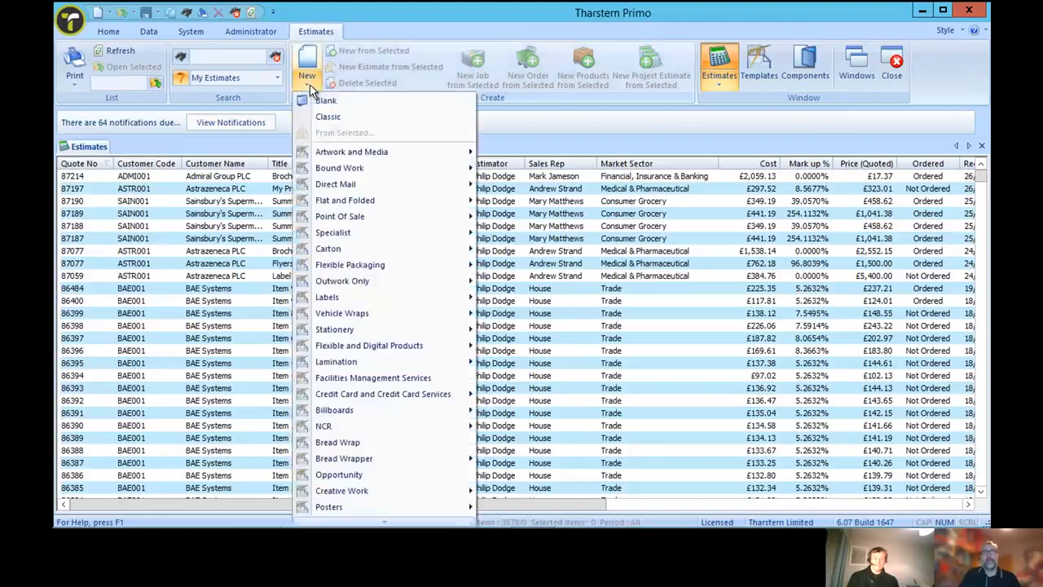
mouse_move(310, 217)
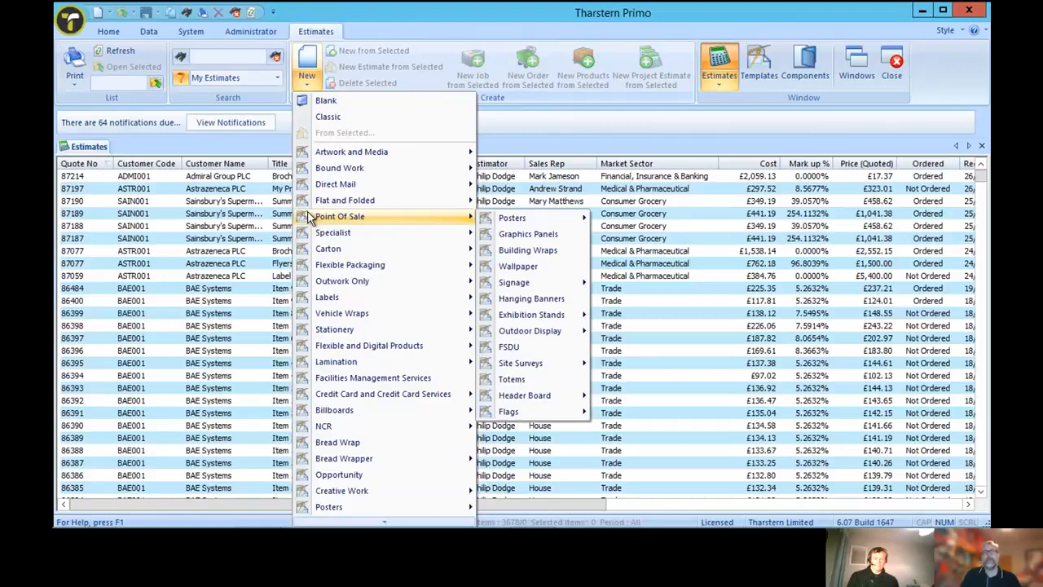
left_click(309, 68)
left_click(309, 65)
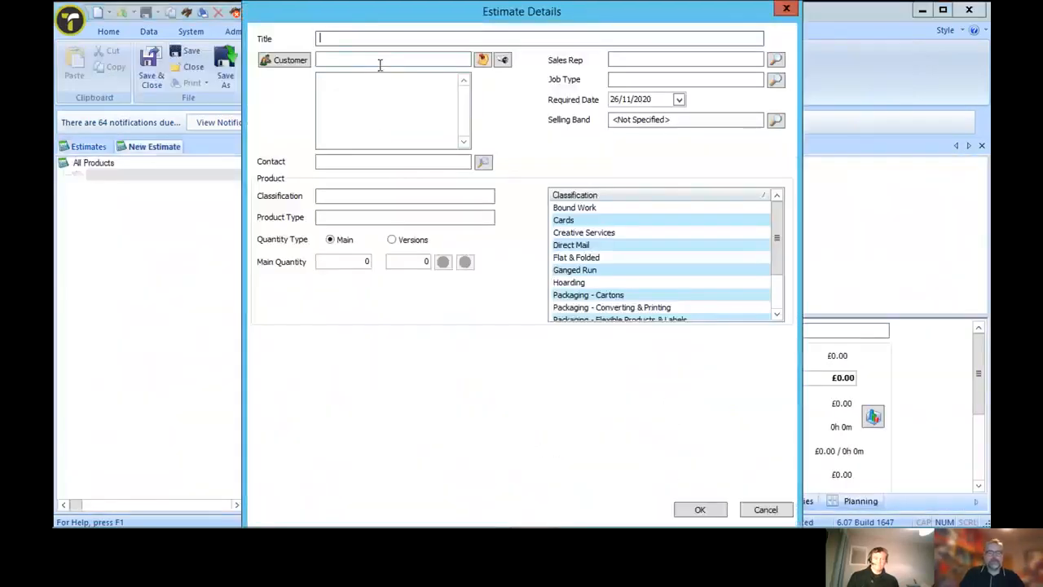
Enter Installation as the title of the new estimate
type("Installation")
Look up customers with AST and assign Astrazeneca PLC to the estimate, acknowledging the customer notices
left_click(369, 64)
type("AST")
key("Tab")
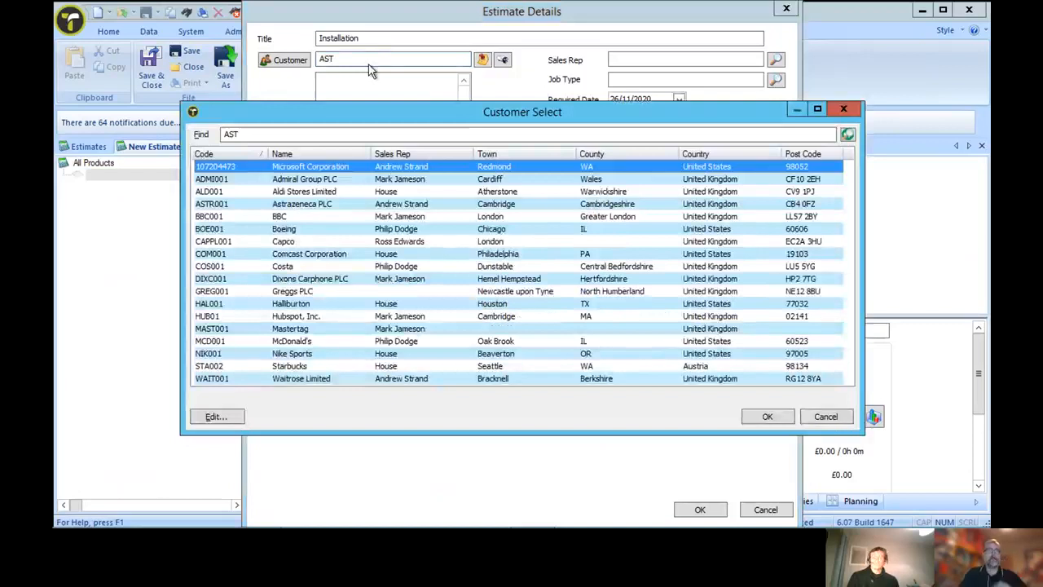
double_click(384, 204)
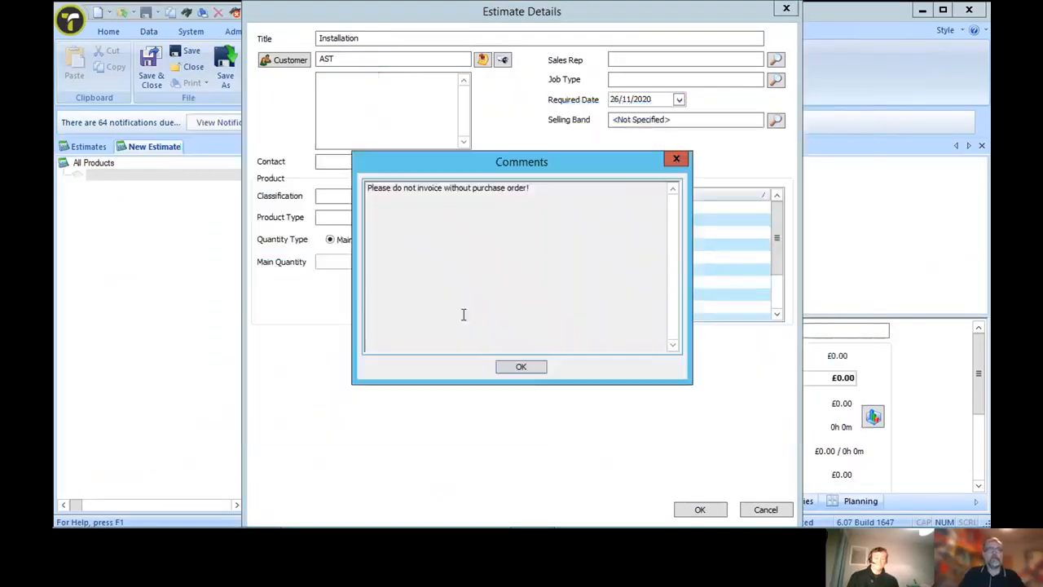
left_click(514, 367)
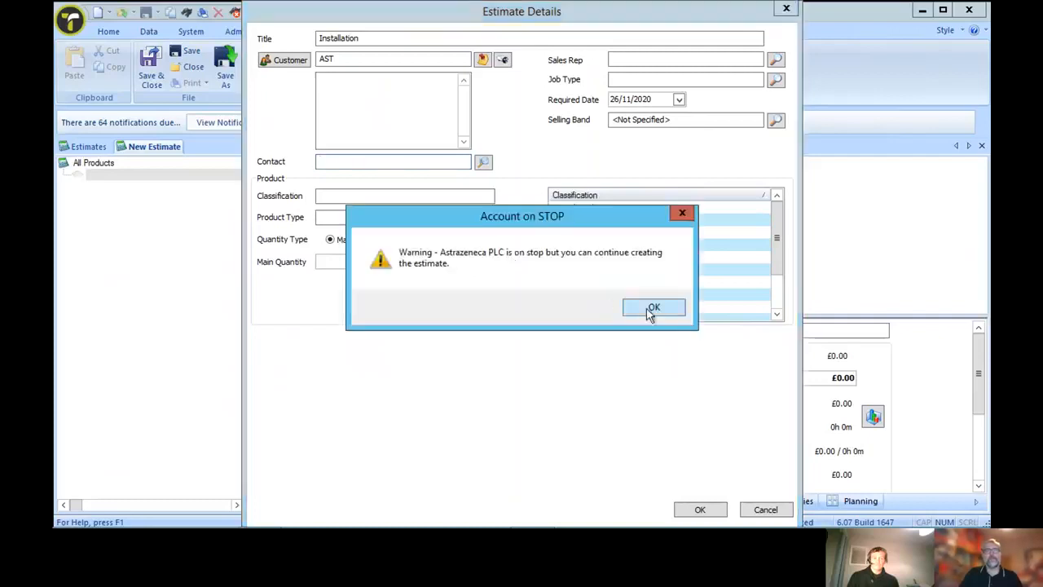
left_click(651, 313)
left_click(626, 308)
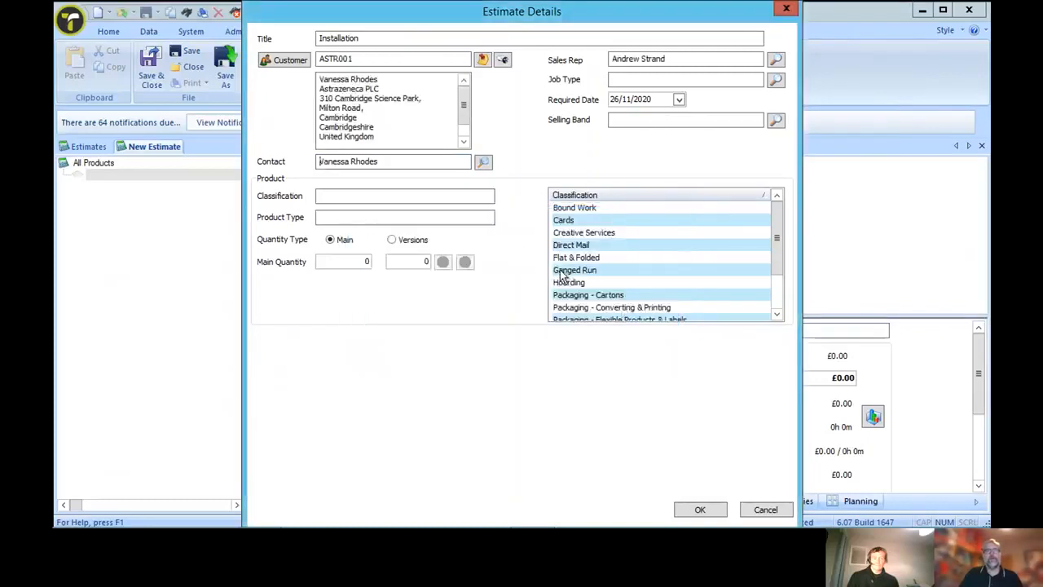
Classify the product as Point of Sale with product type Installation Services and accept the estimate details
left_click(427, 197)
left_click_drag(775, 233, 778, 280)
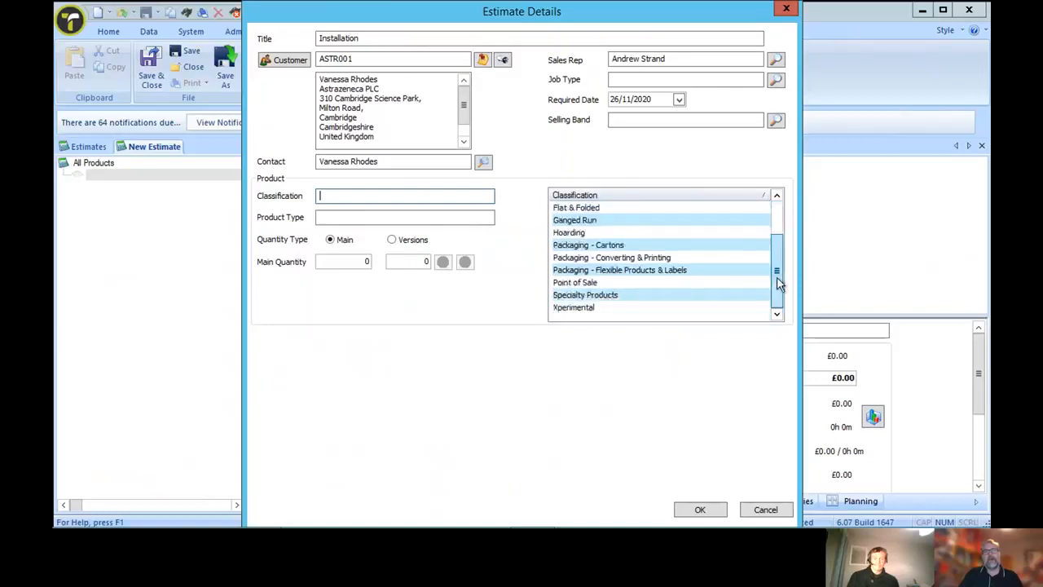
left_click(576, 283)
left_click(434, 219)
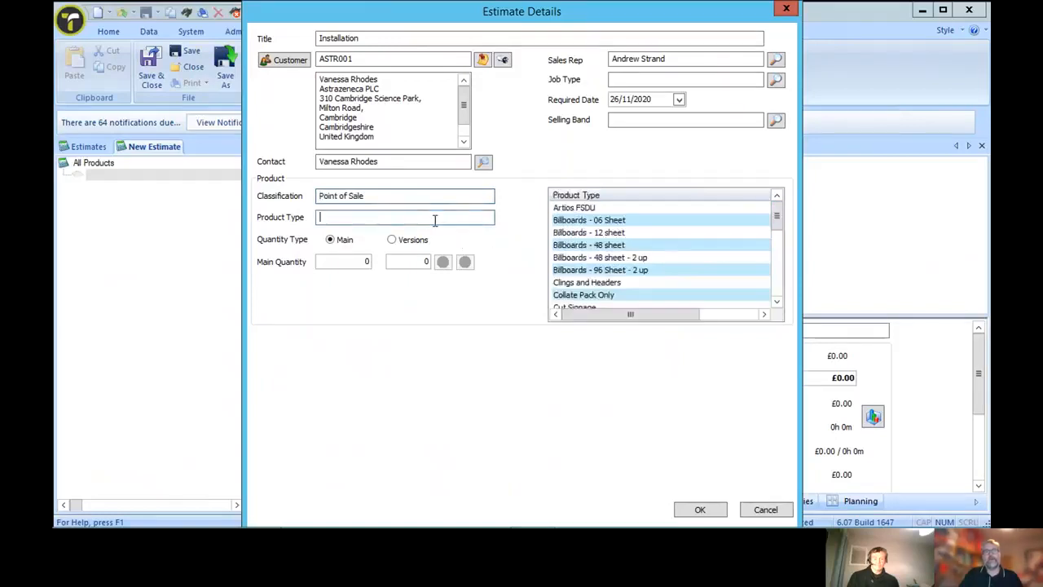
left_click_drag(778, 221, 780, 258)
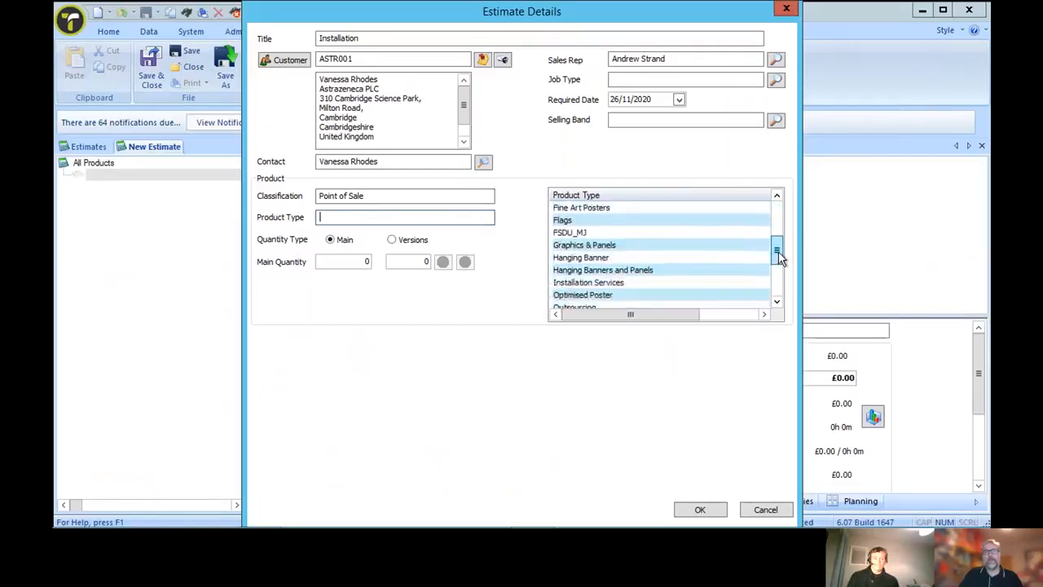
left_click(562, 283)
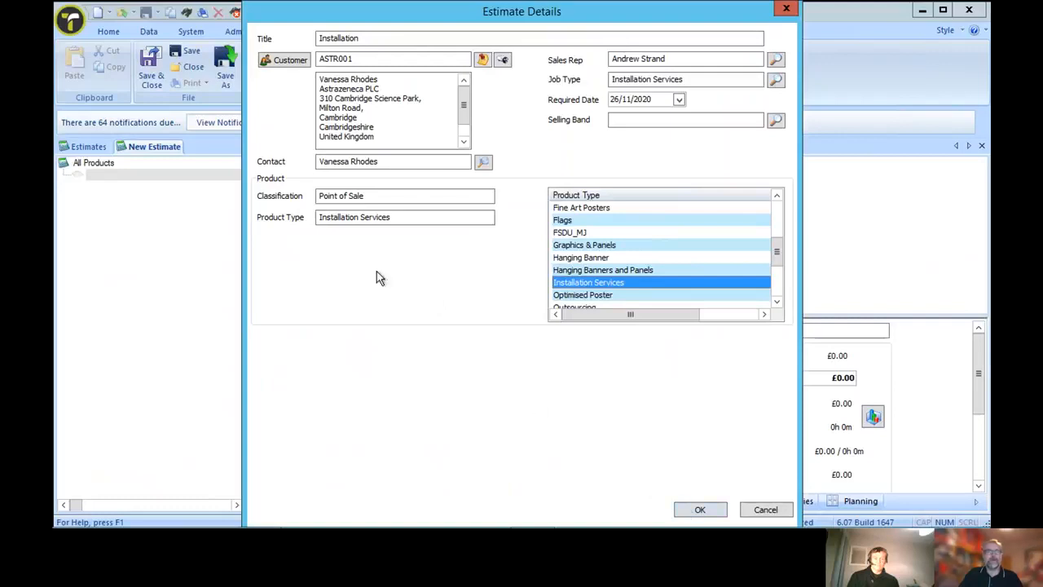
left_click(694, 507)
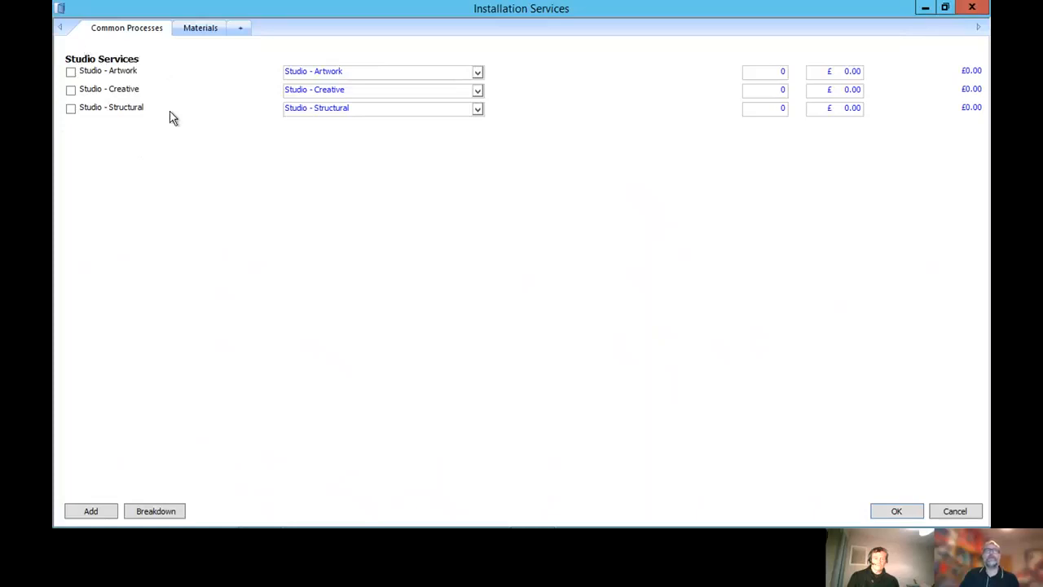
Try including the Studio - Artwork and Studio - Creative services, look at the artwork options, and exclude both services again
left_click(71, 71)
left_click(71, 91)
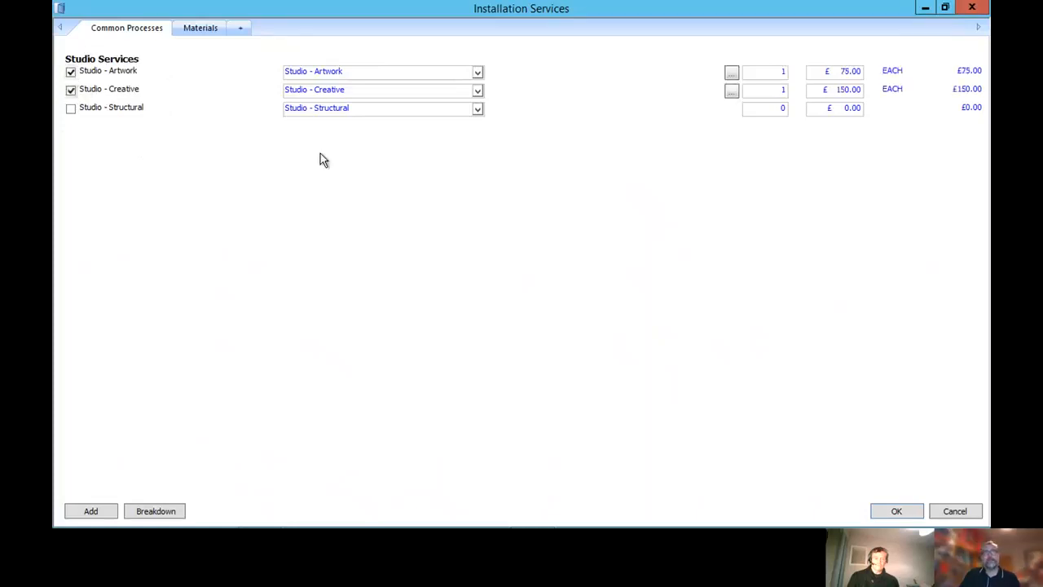
left_click(759, 73)
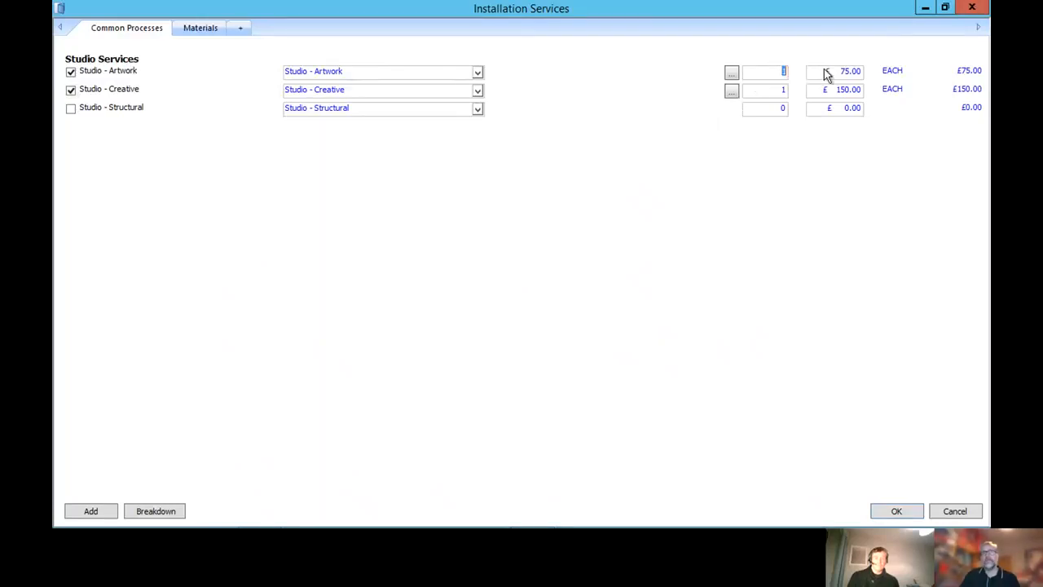
left_click(733, 75)
left_click(740, 418)
left_click(479, 75)
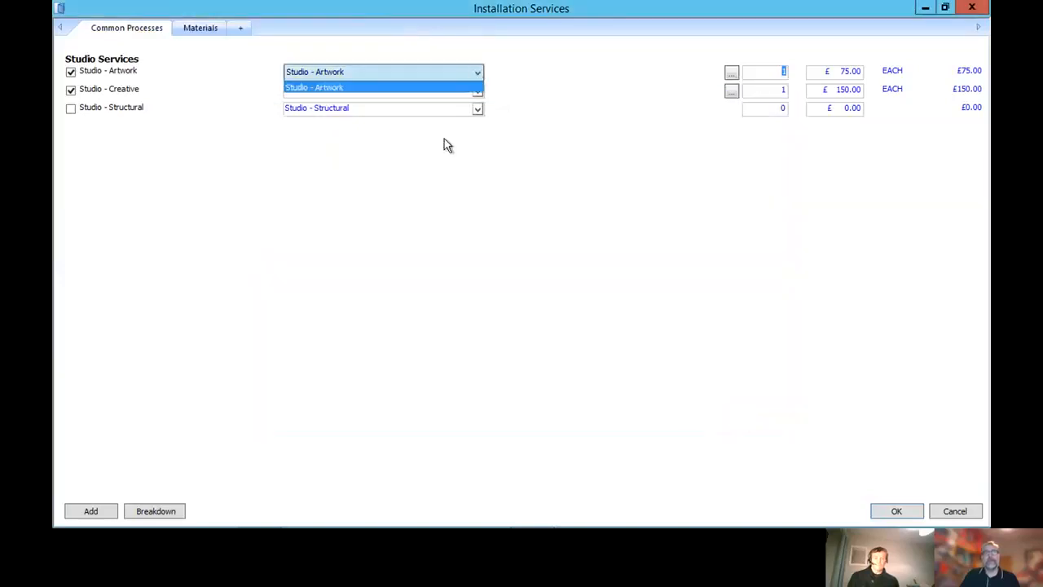
left_click(532, 180)
left_click(71, 72)
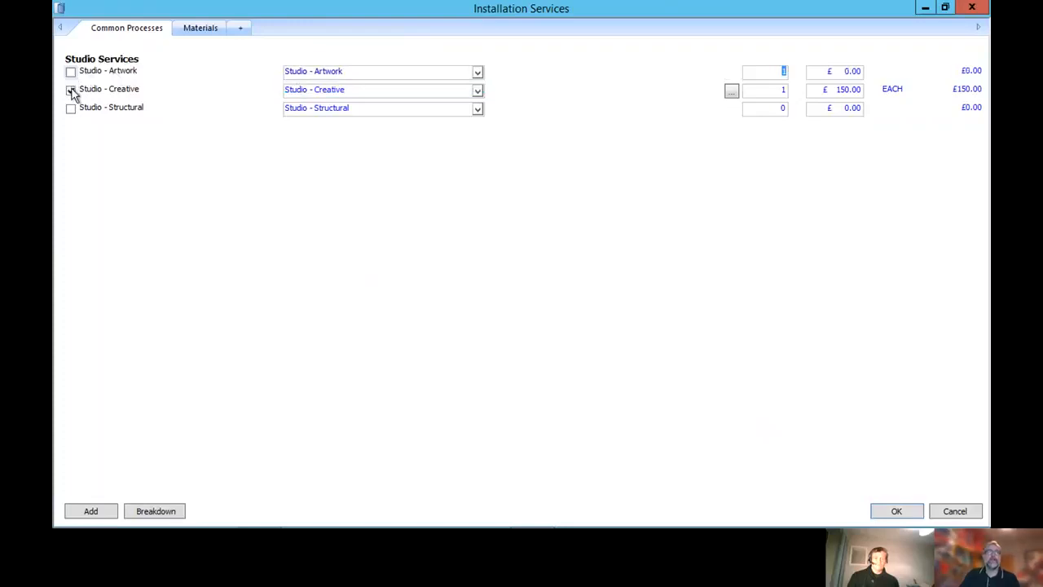
left_click(71, 91)
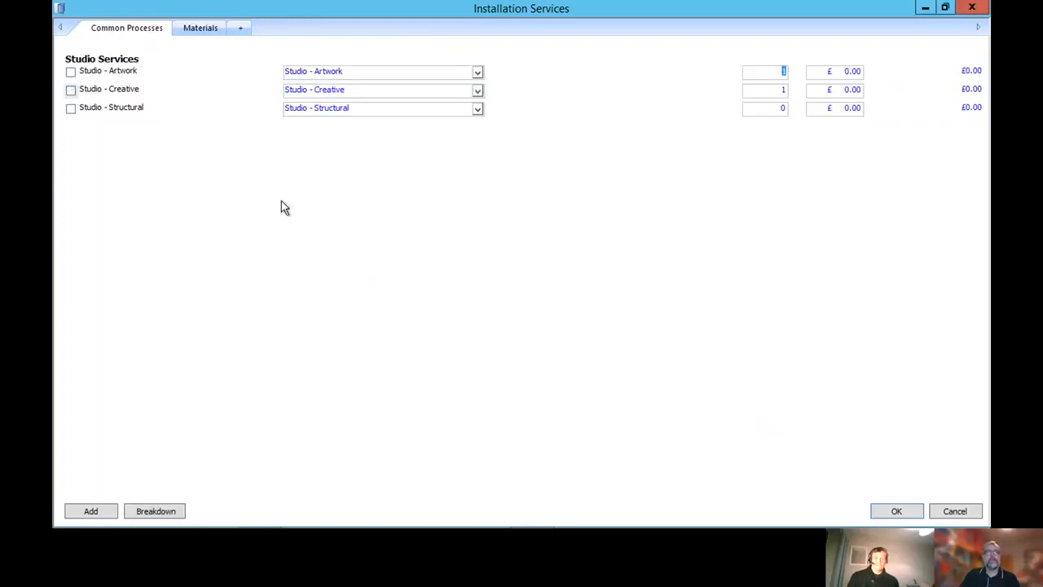
View the materials list and add an installation services item described as Install Site 1
left_click(209, 29)
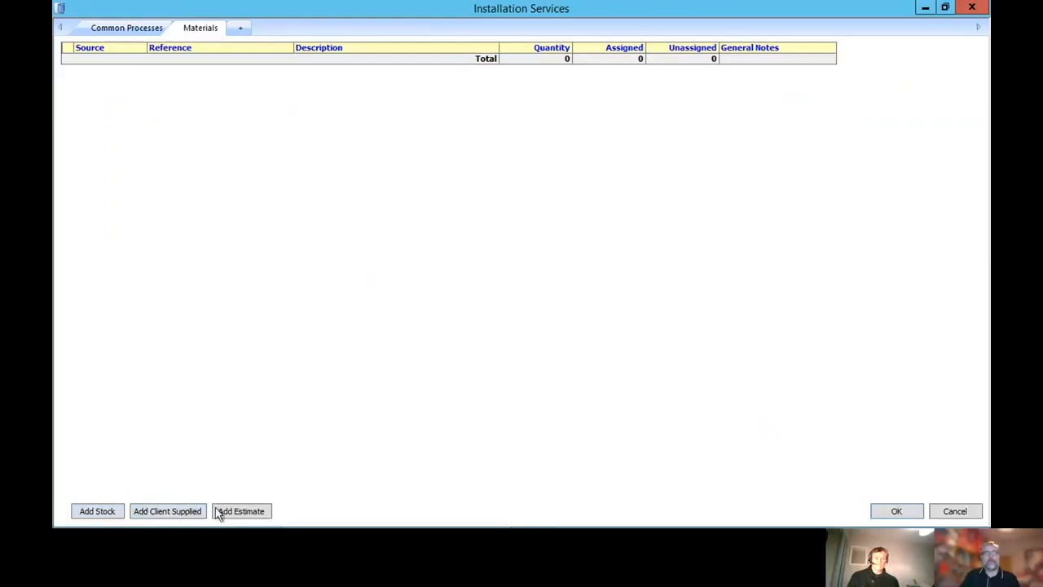
left_click(240, 29)
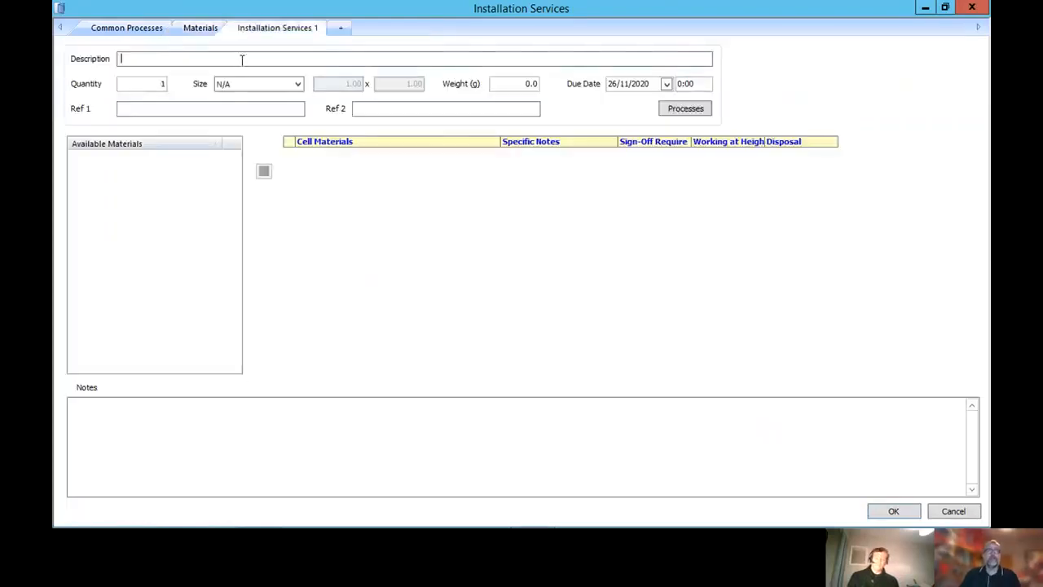
type("Install Site 1")
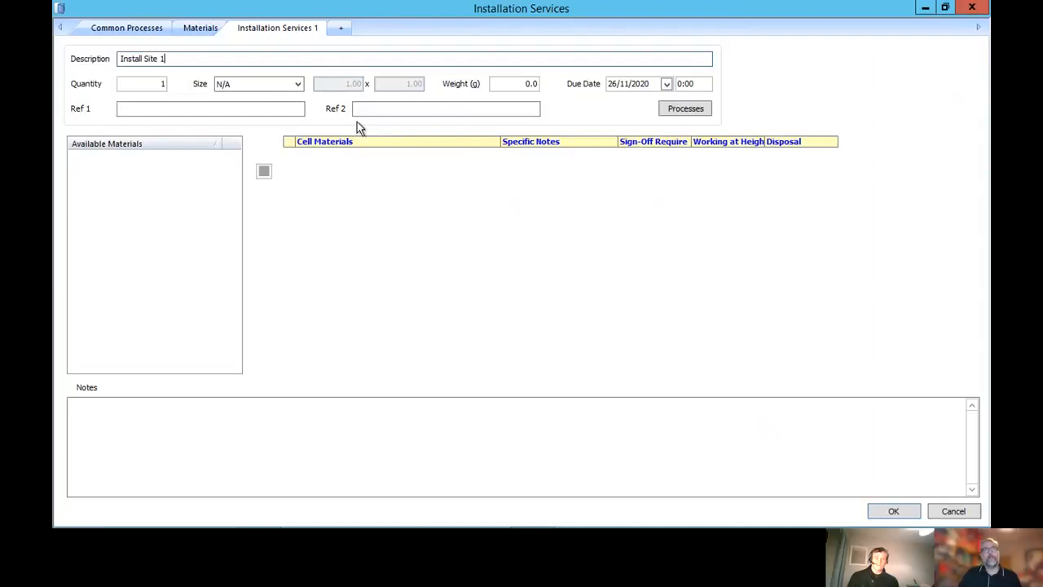
Include an On-Site Survey of type Specialist Complex in the site's processes and check its process details
left_click(682, 113)
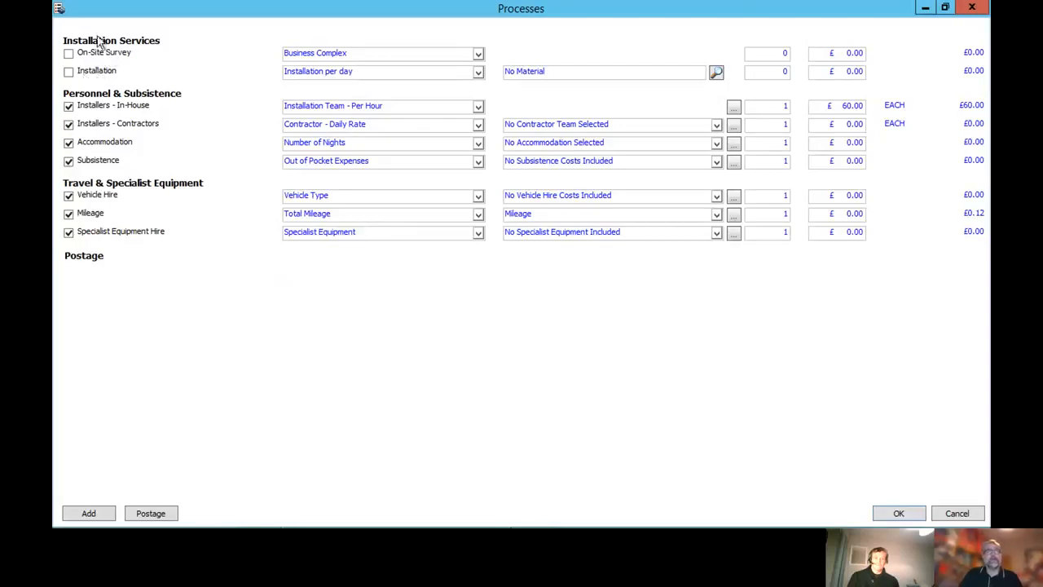
left_click(69, 54)
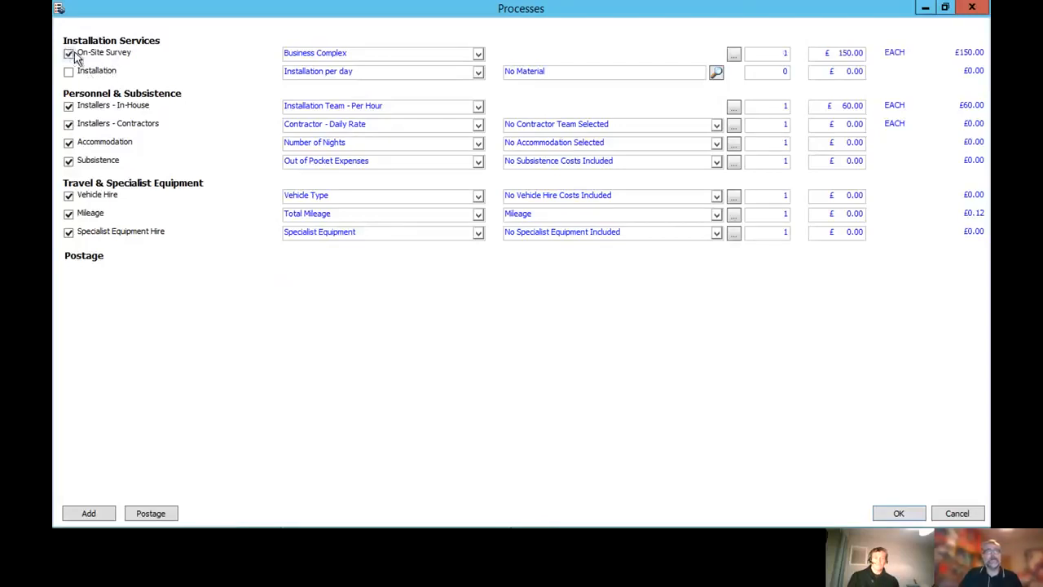
left_click(341, 56)
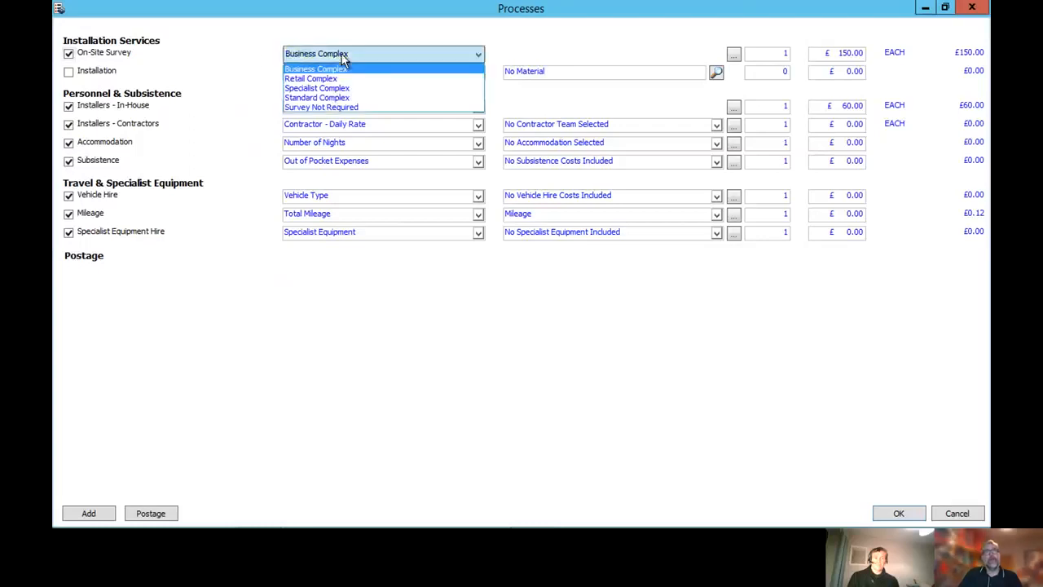
left_click(335, 88)
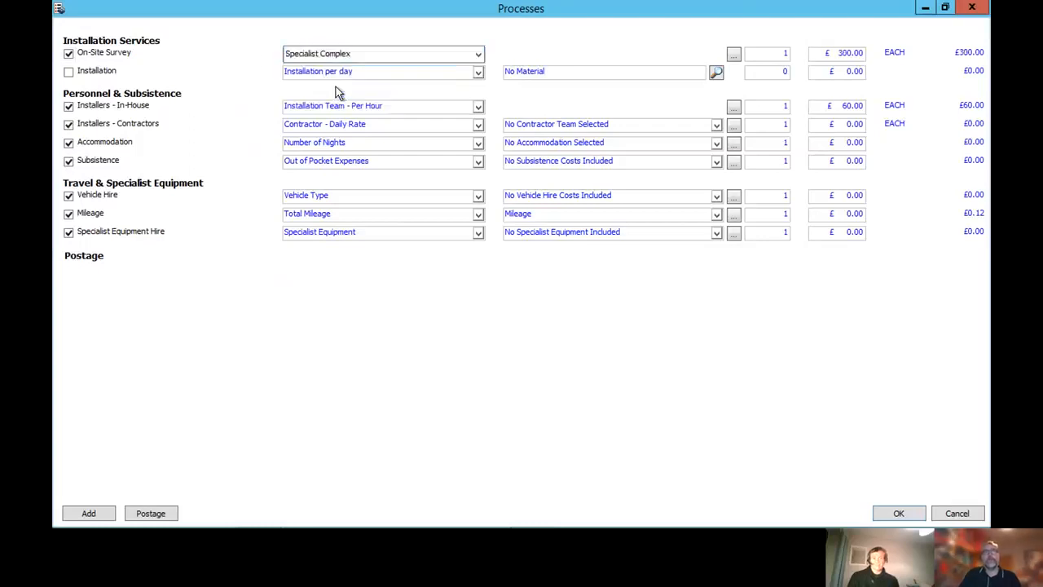
left_click(733, 54)
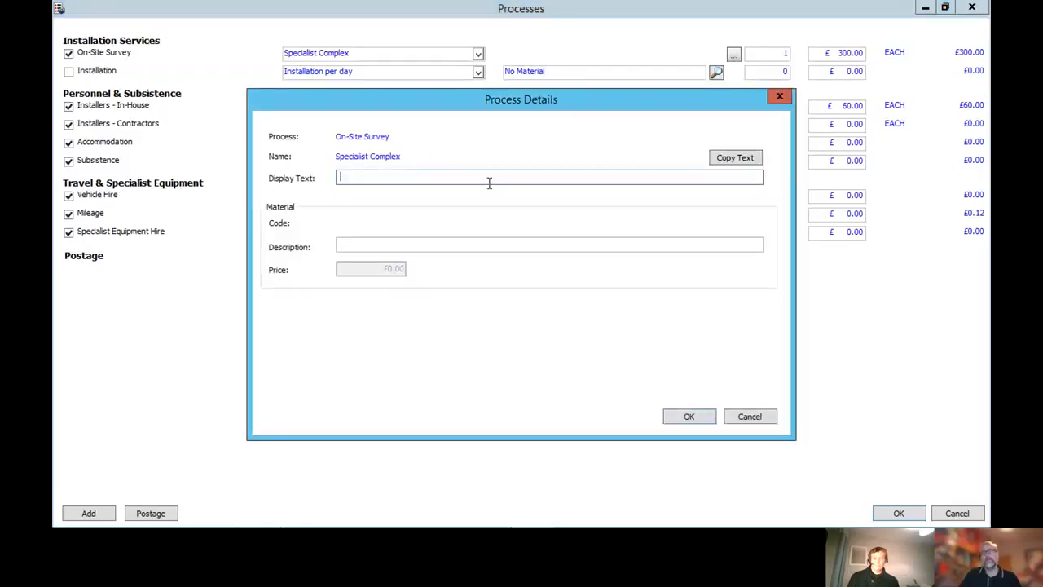
left_click(750, 417)
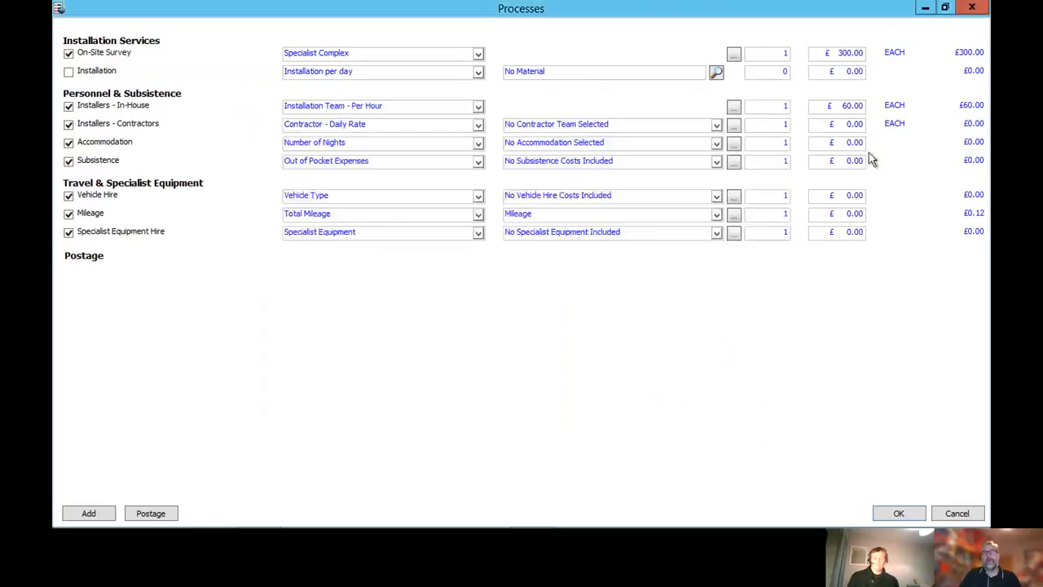
Override the On-Site Survey unit price with £310.00
left_click(823, 54)
left_click_drag(829, 52, 867, 55)
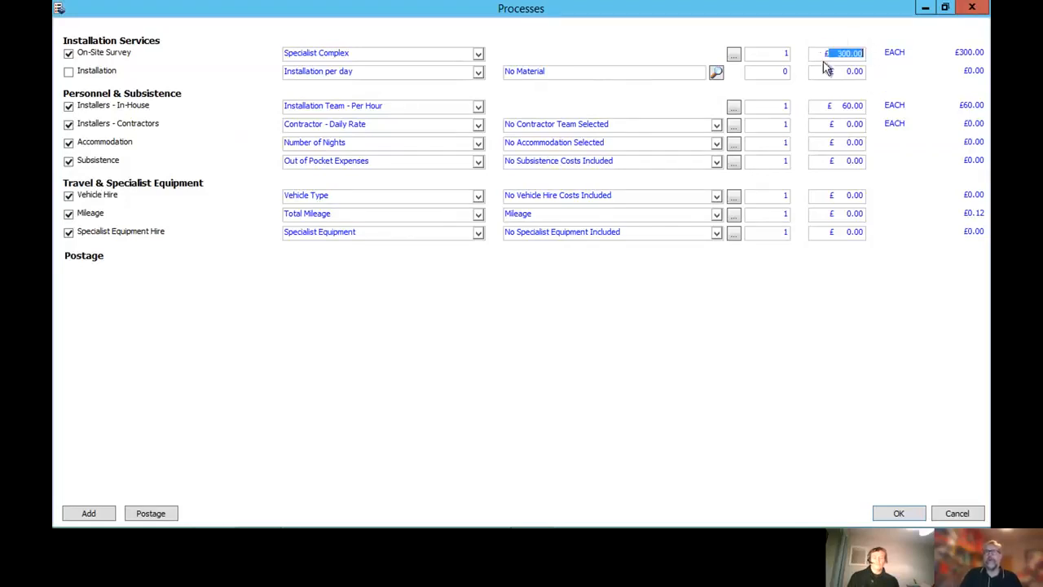
left_click(850, 55)
double_click(850, 56)
type("310")
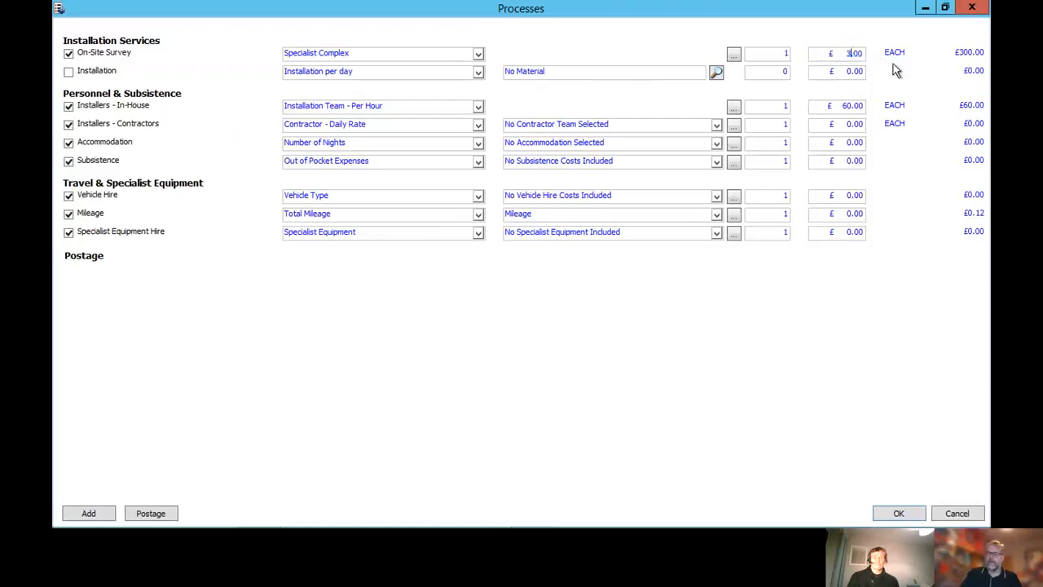
key("Tab")
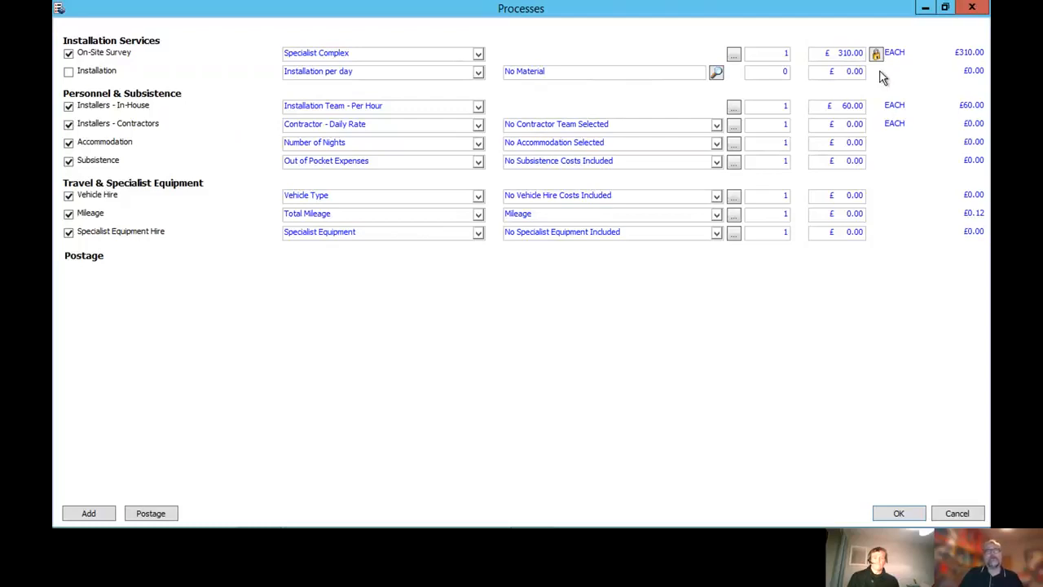
Include the Installation process, review its rate choices and keep Installation per day
left_click(70, 73)
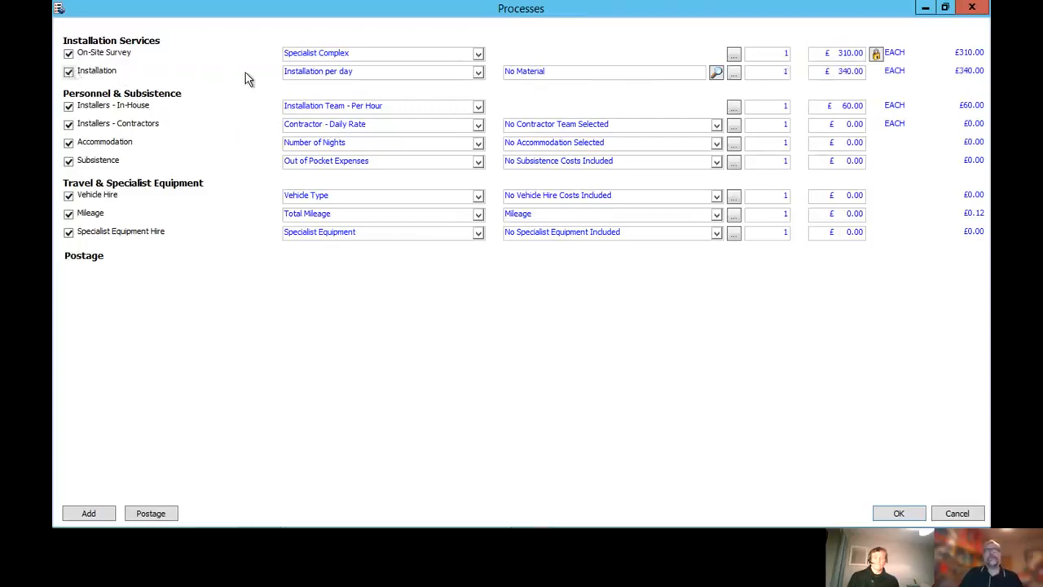
left_click(300, 75)
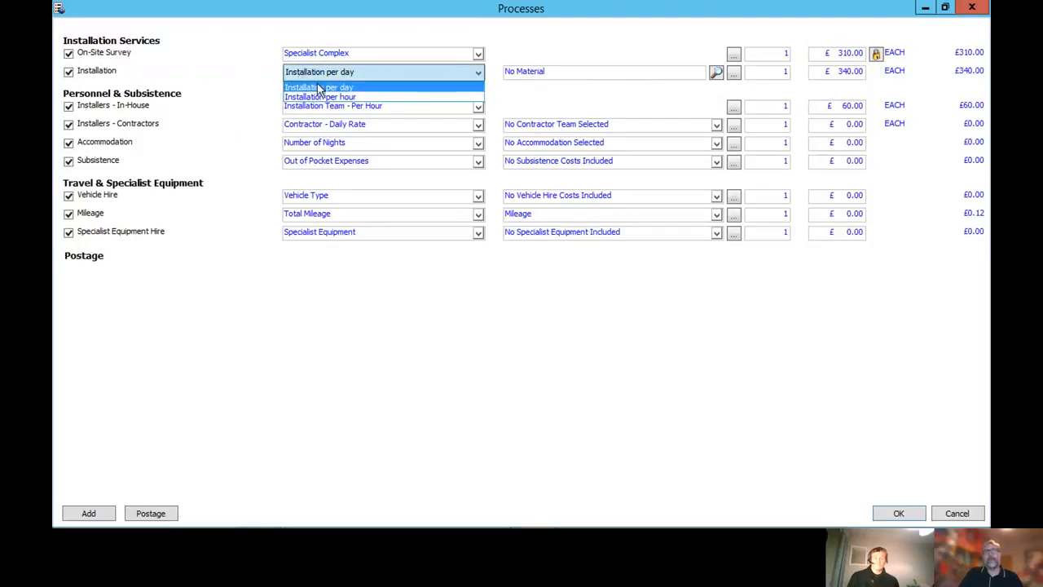
left_click(259, 73)
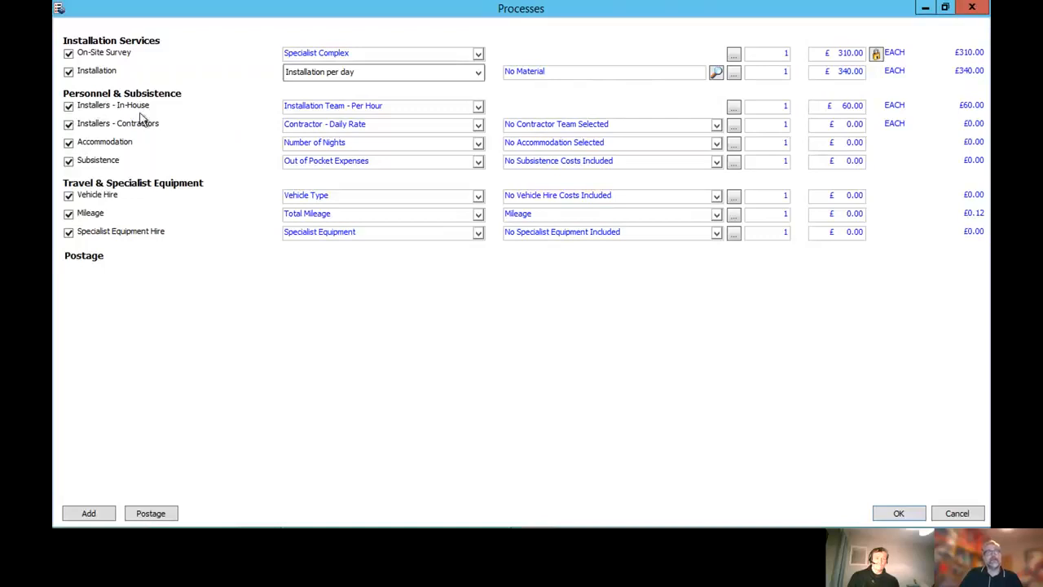
Keep Installation Team - Per Hour for the in-house installers and set its quantity to 10
left_click(304, 107)
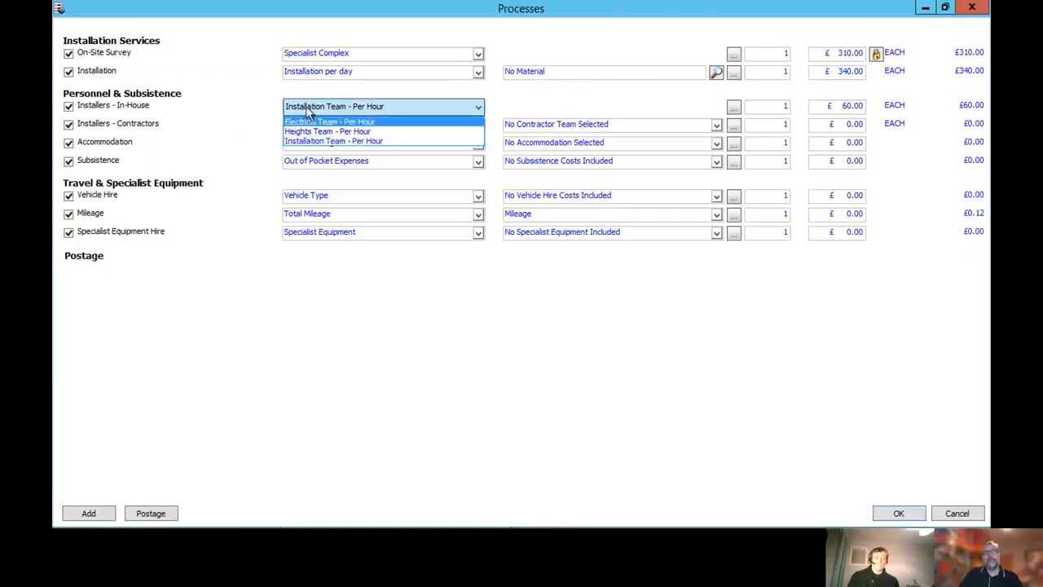
left_click(307, 109)
left_click(781, 106)
type("10")
key("Tab")
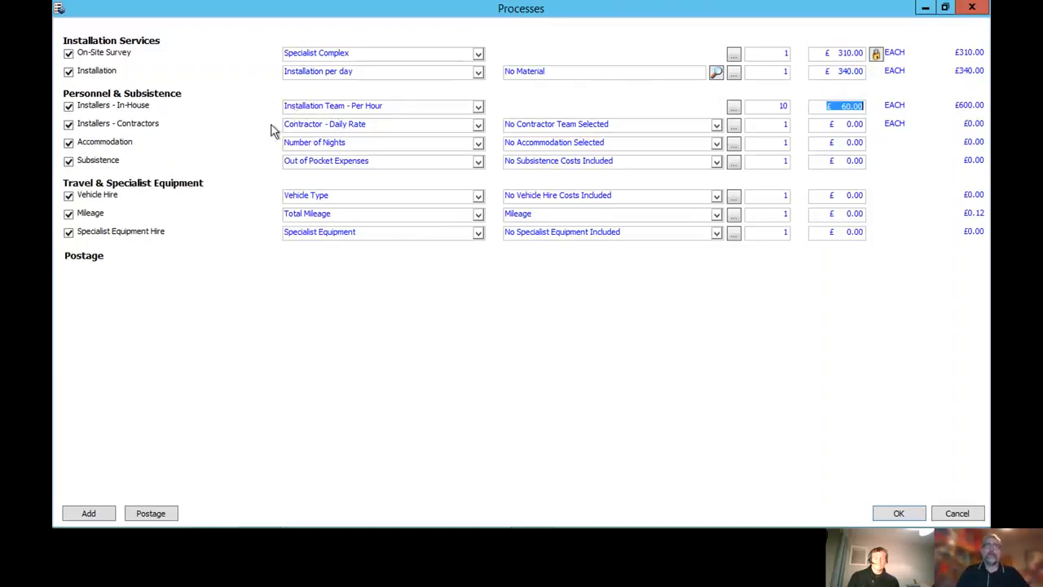
Add an in-house installers process, Heights Team - Per Hour, from the Personnel & Subsistence group with a quantity of 5
left_click(88, 512)
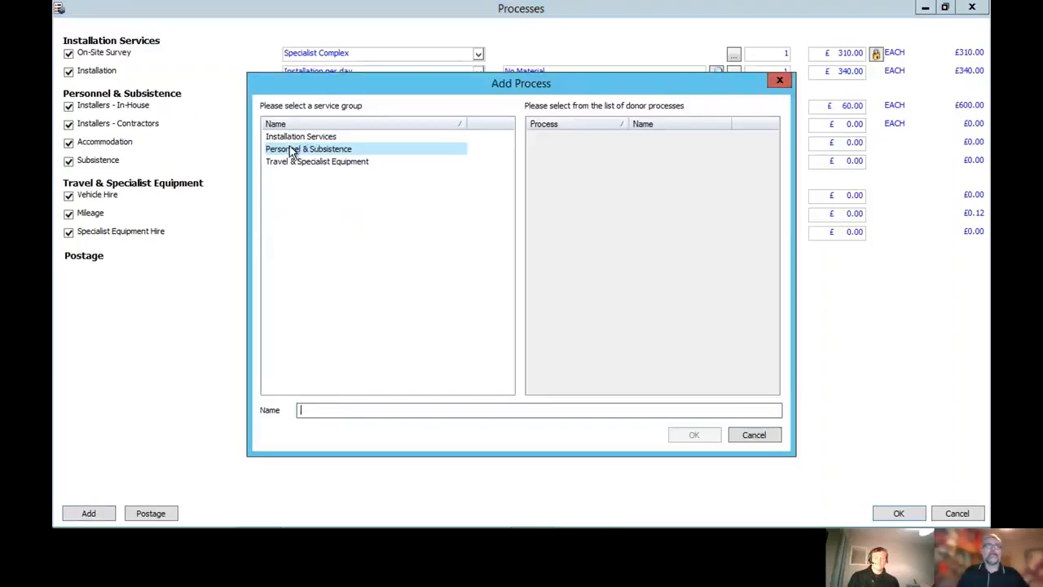
left_click(292, 151)
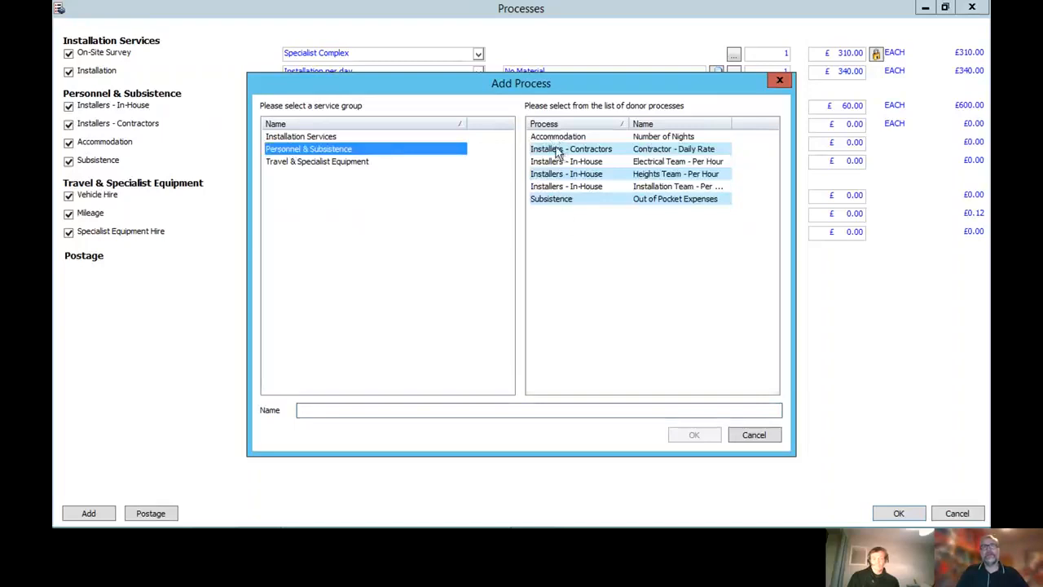
left_click_drag(559, 86, 525, 157)
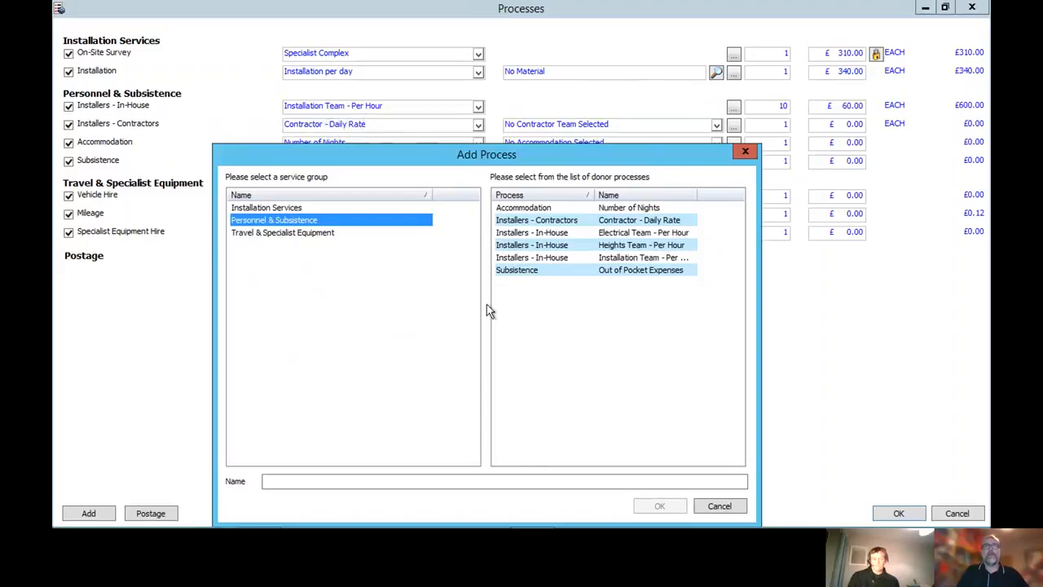
left_click(529, 246)
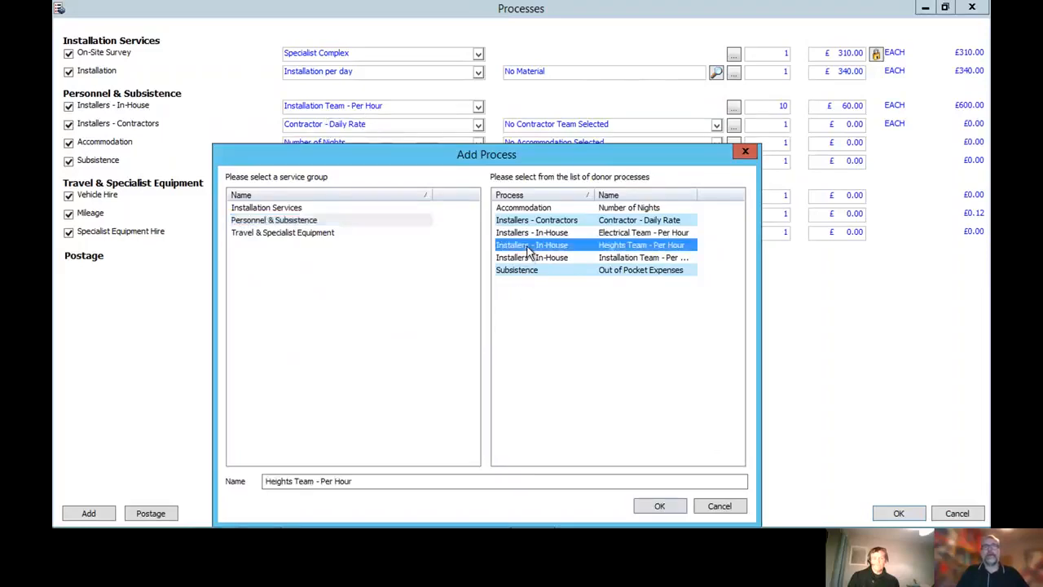
left_click(660, 507)
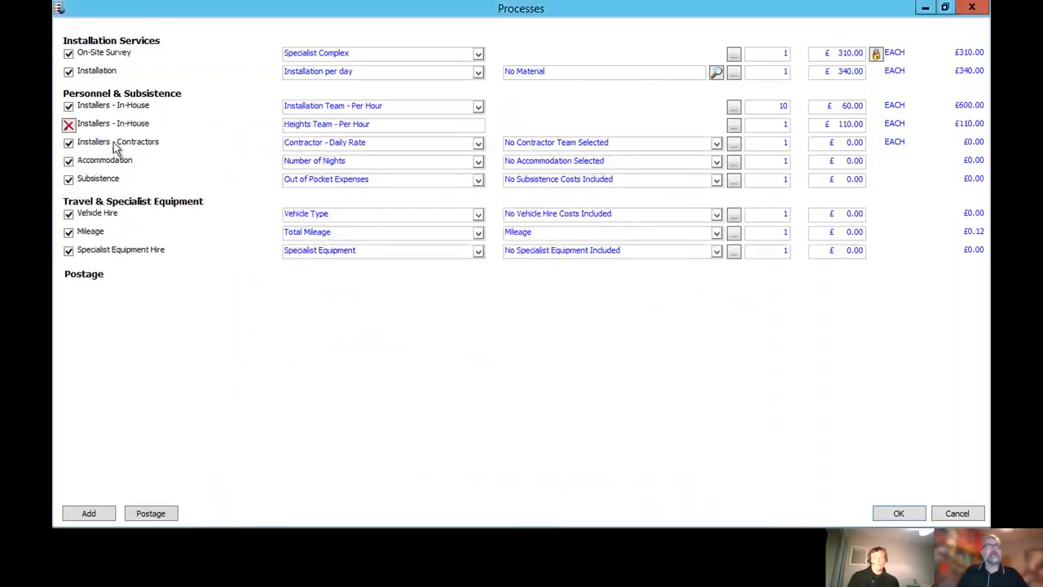
left_click(765, 125)
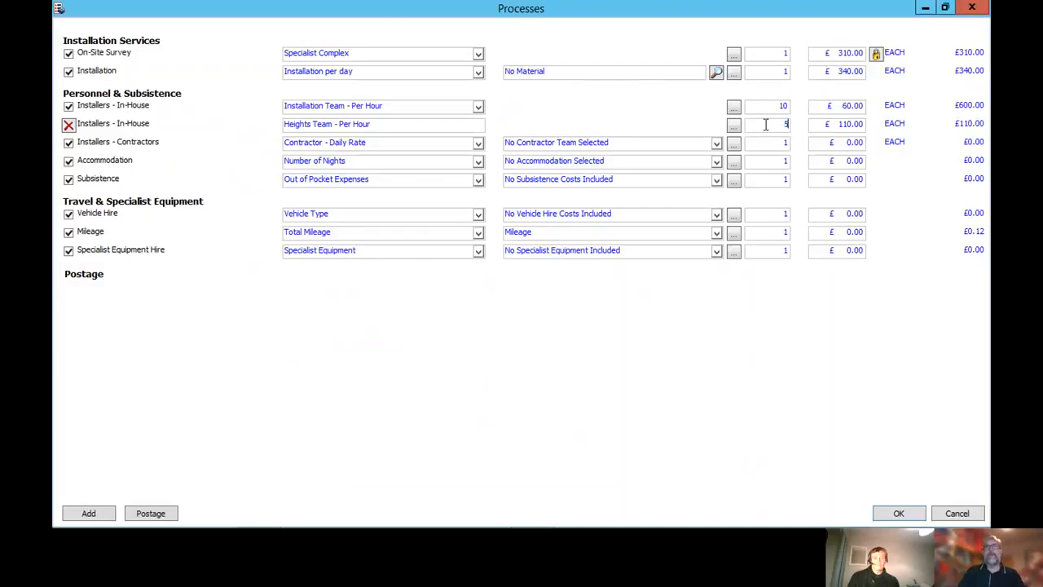
left_click(845, 135)
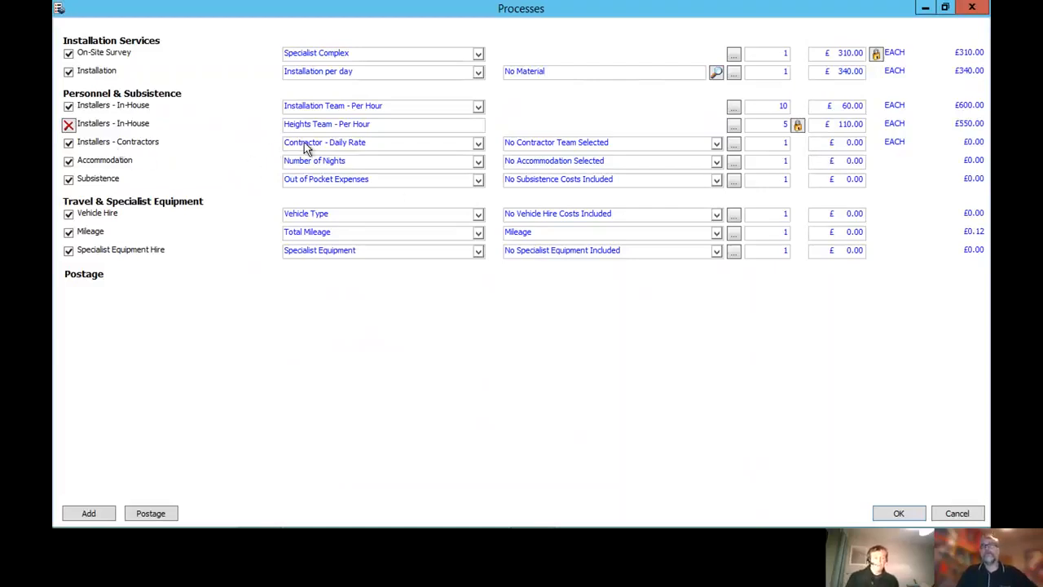
Choose Electrical Team Contractor - Daily Rate as the team for the Installers - Contractors process
left_click(541, 147)
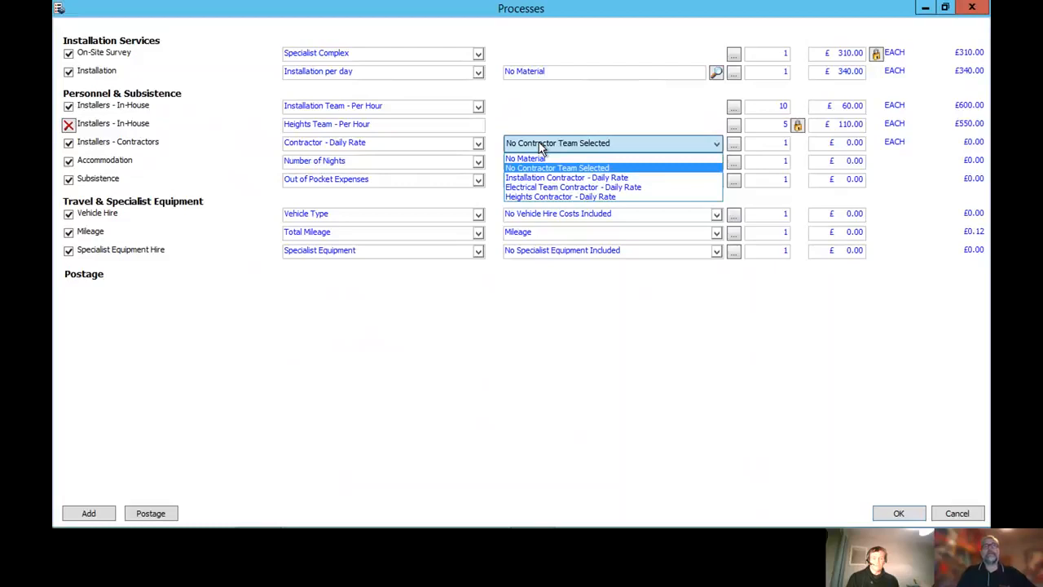
left_click(538, 191)
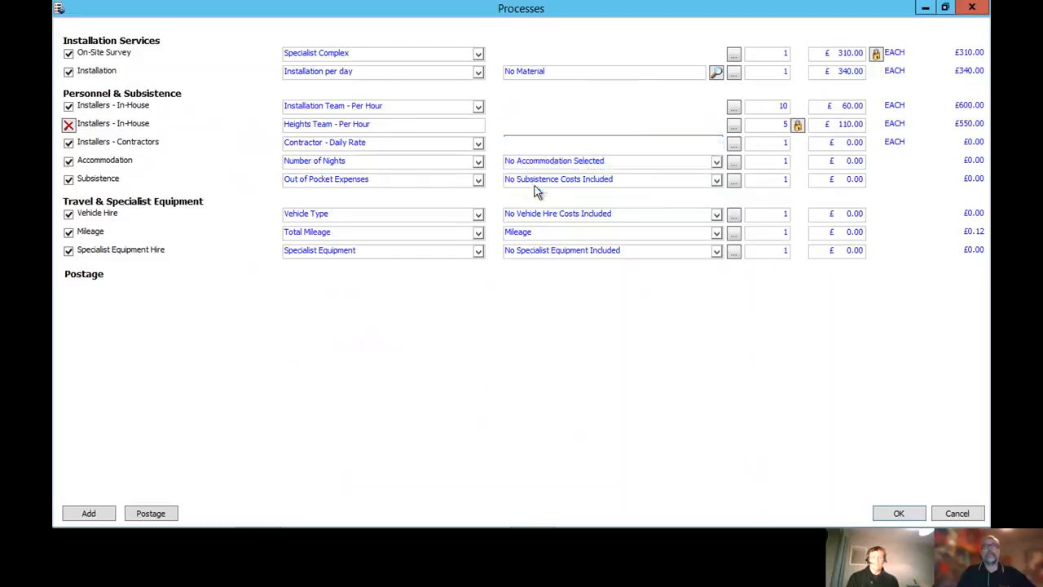
left_click(754, 145)
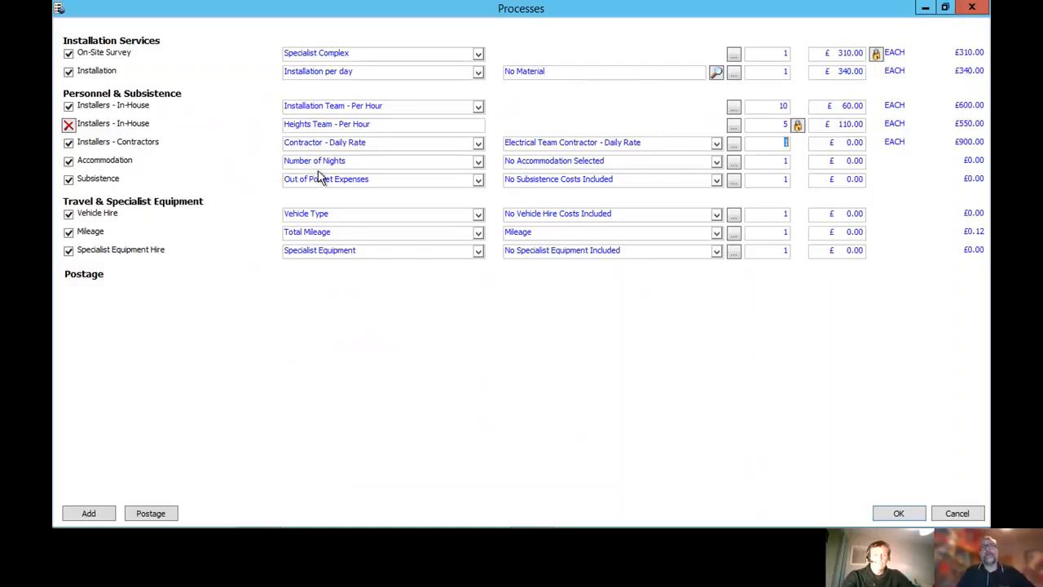
Choose Holiday Inn as the accommodation and check the price in its process details without changing it
left_click(539, 164)
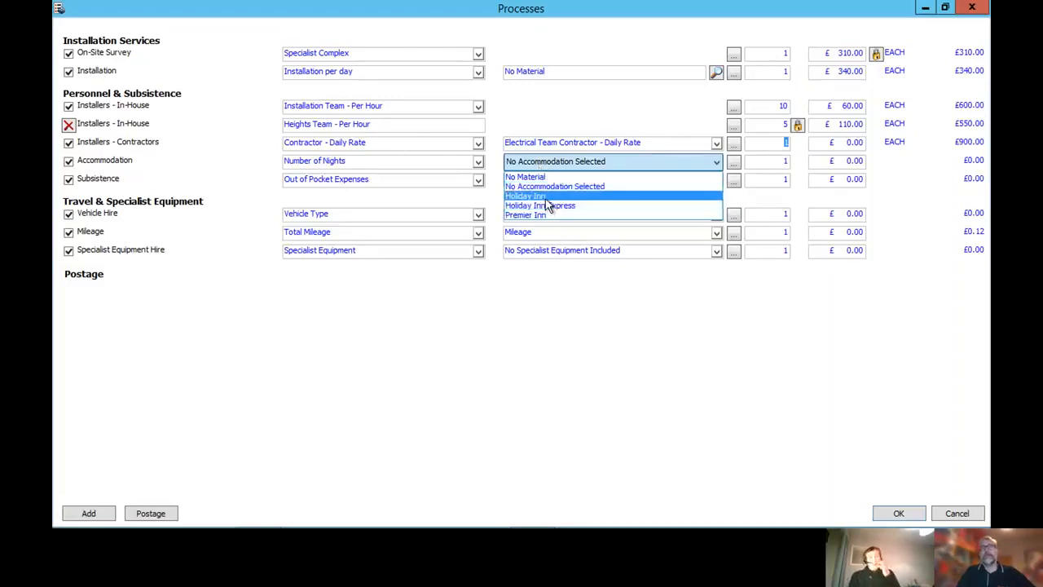
left_click(545, 198)
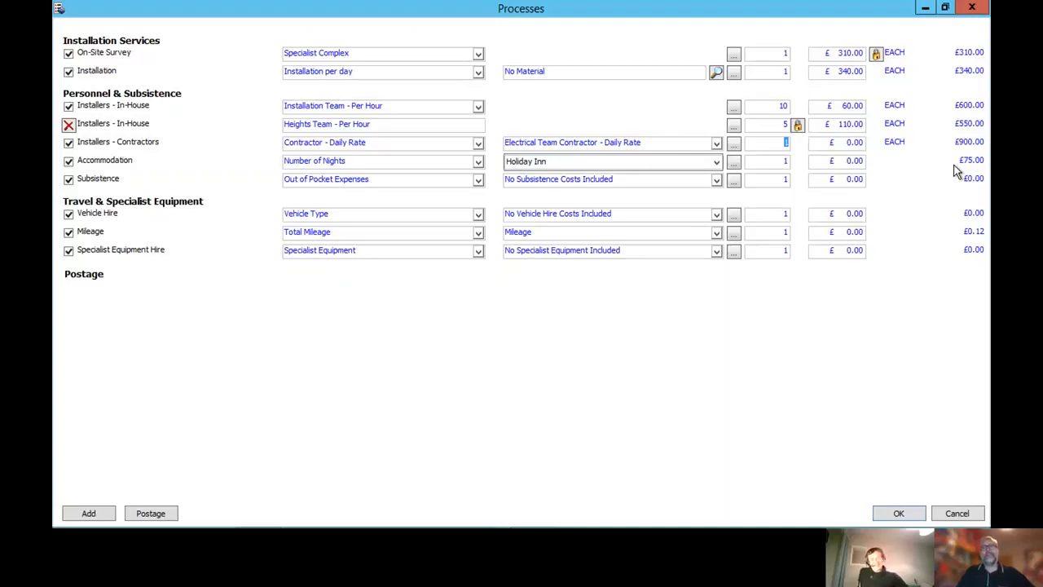
left_click(734, 161)
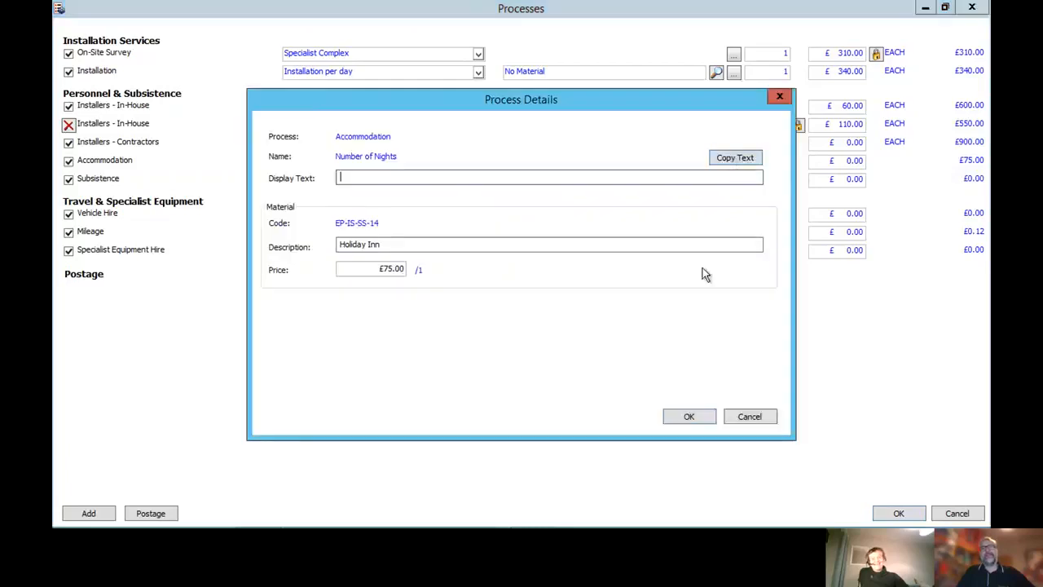
left_click_drag(355, 272, 435, 274)
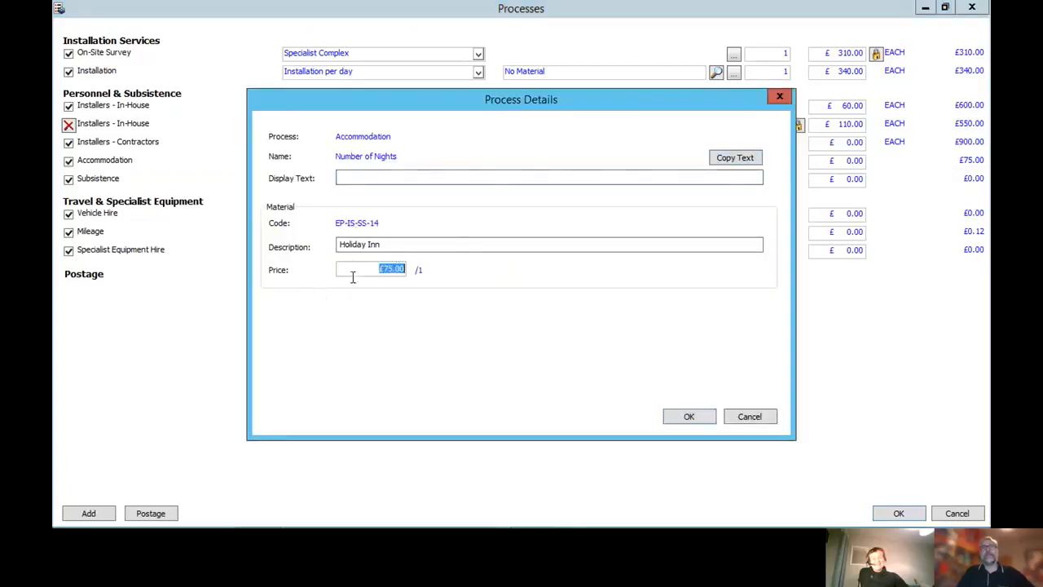
left_click(742, 416)
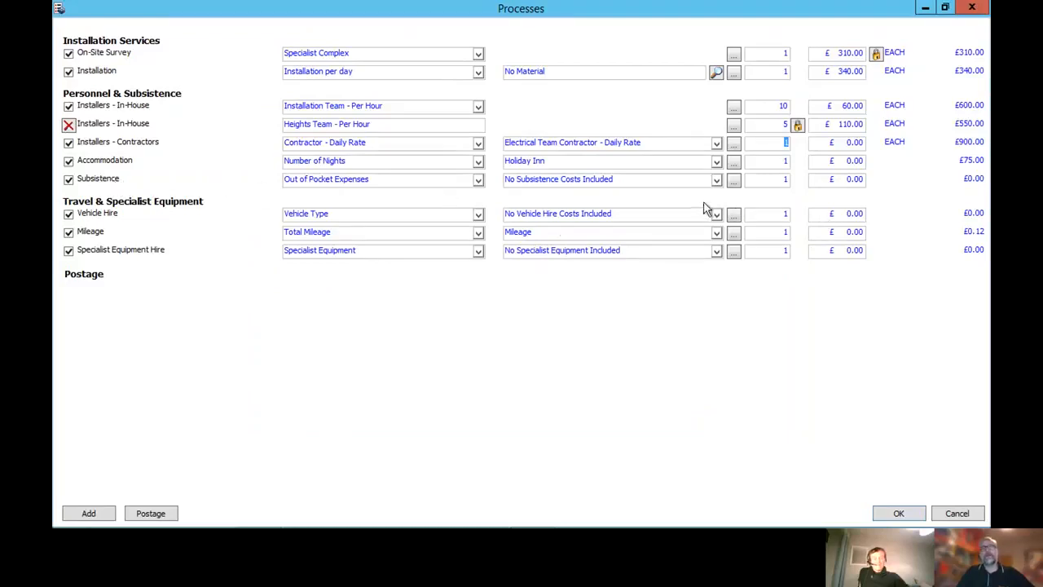
Include Subsistence Costs for out-of-pocket expenses and override the material price with £50.00
left_click(716, 182)
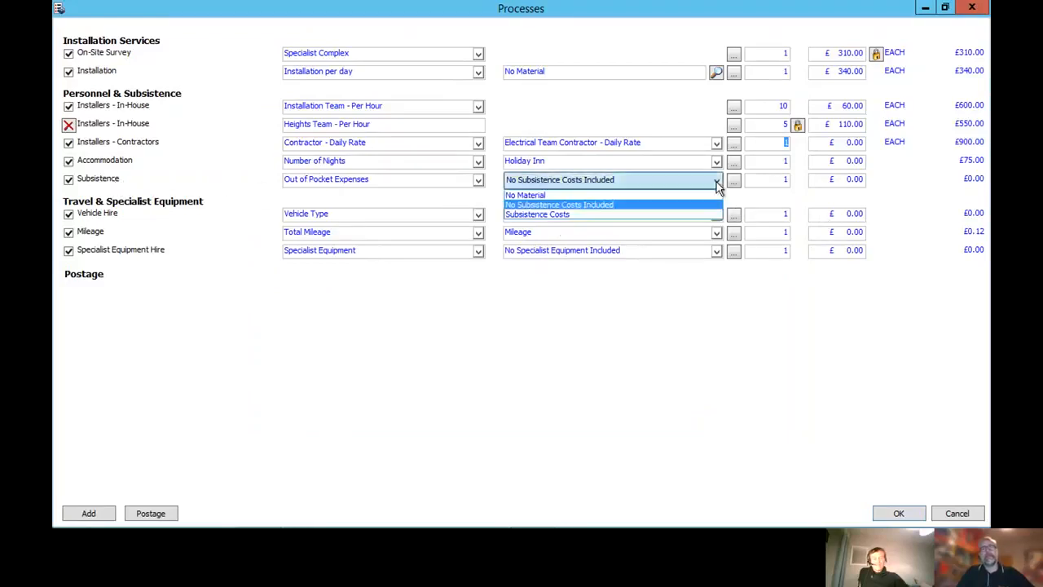
left_click(611, 216)
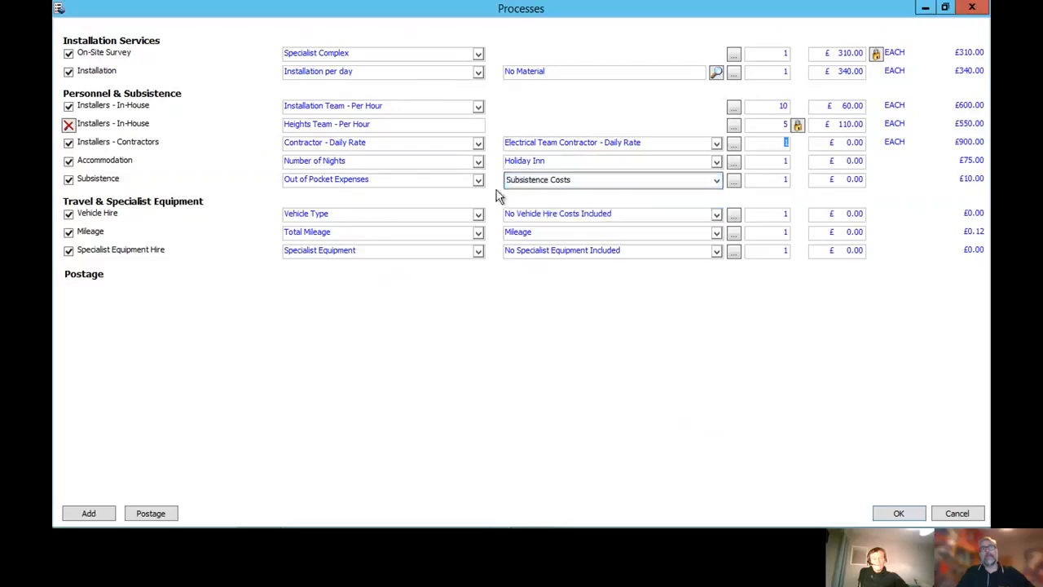
left_click(735, 181)
left_click(392, 269)
type("50")
key("Tab")
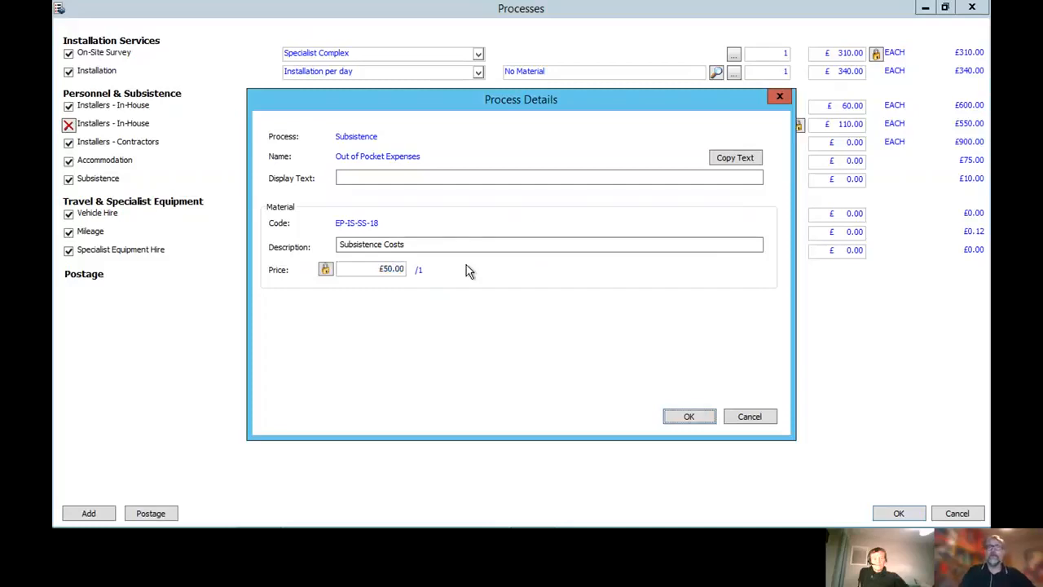
left_click(683, 417)
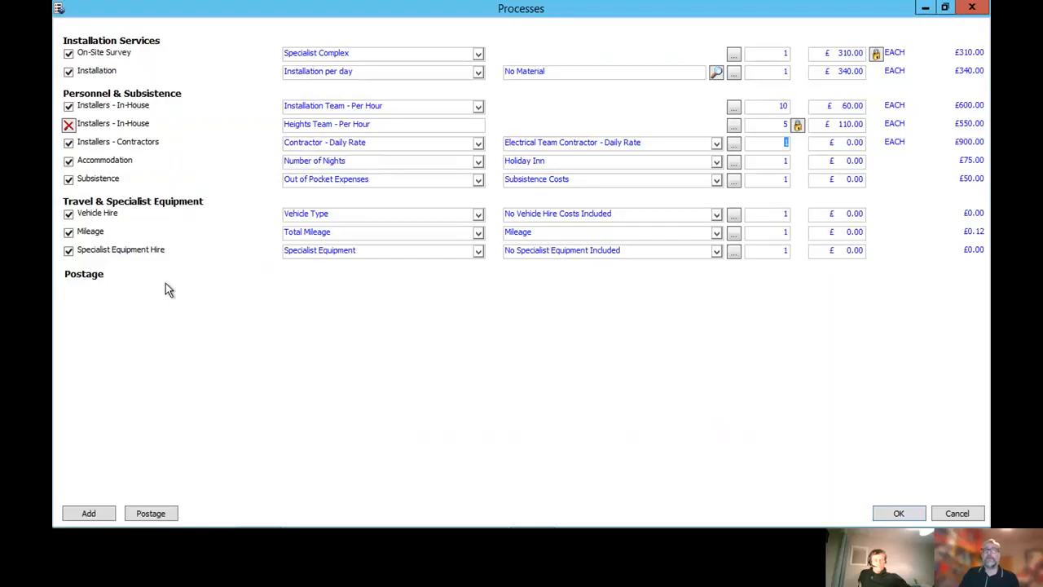
Choose Large Van for the vehicle hire and set the mileage quantity to 256
left_click(552, 217)
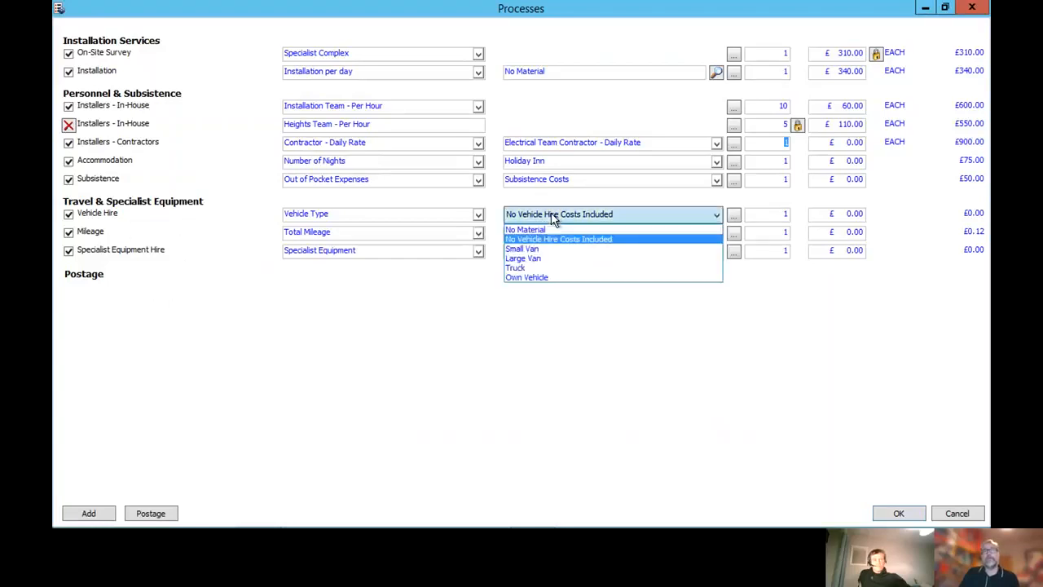
left_click(538, 259)
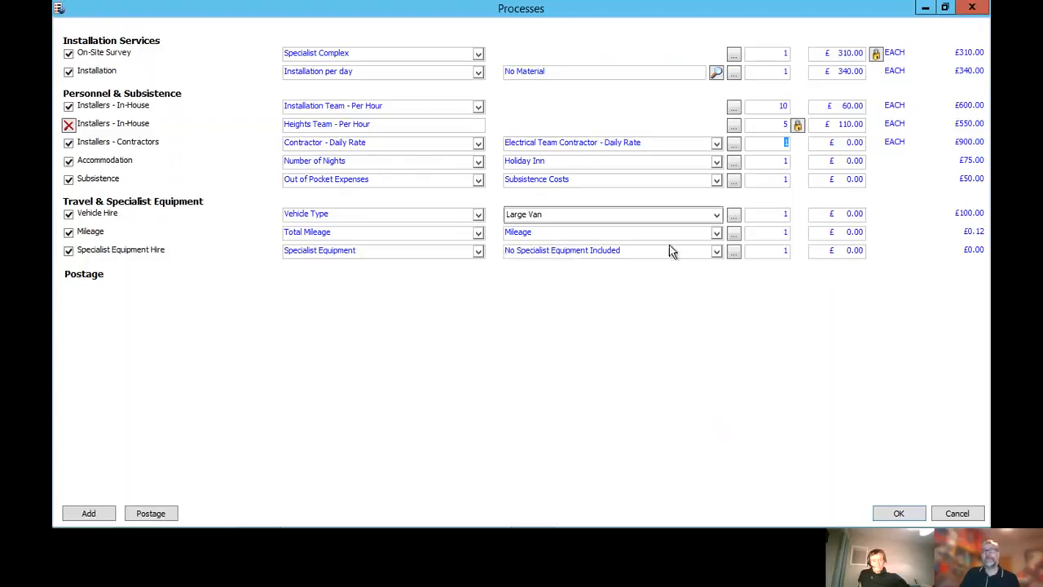
left_click(760, 235)
type("256")
key("Tab")
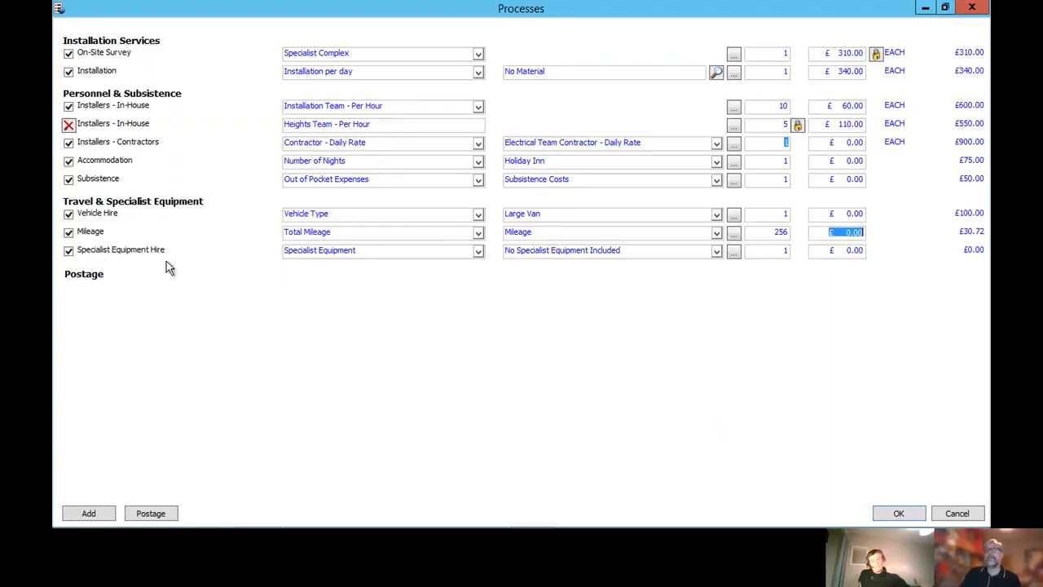
Choose Forklift for the specialist equipment hire and add a second Specialist Equipment Hire process with Survey Equipment
left_click(522, 253)
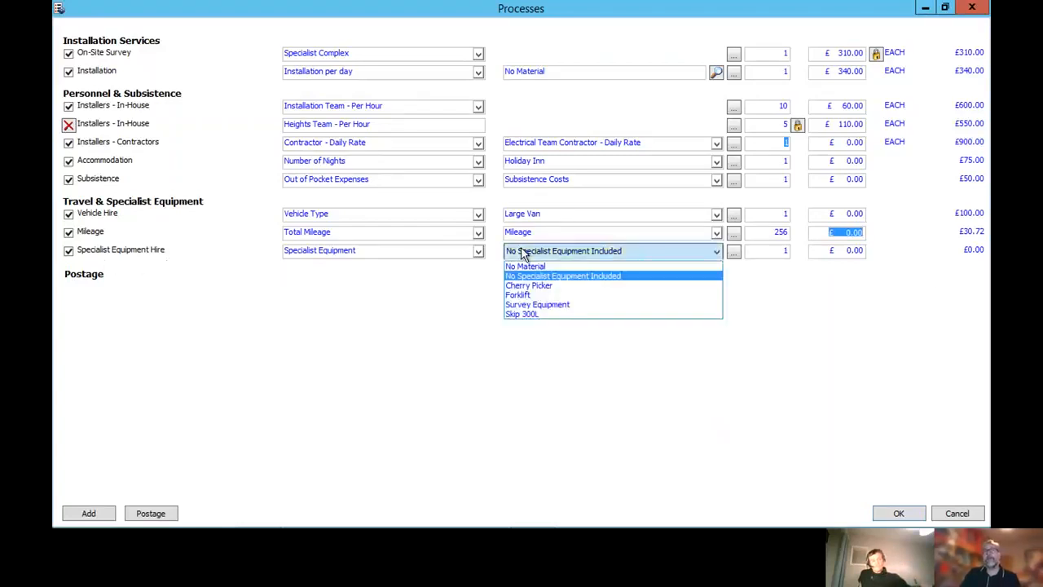
left_click(530, 296)
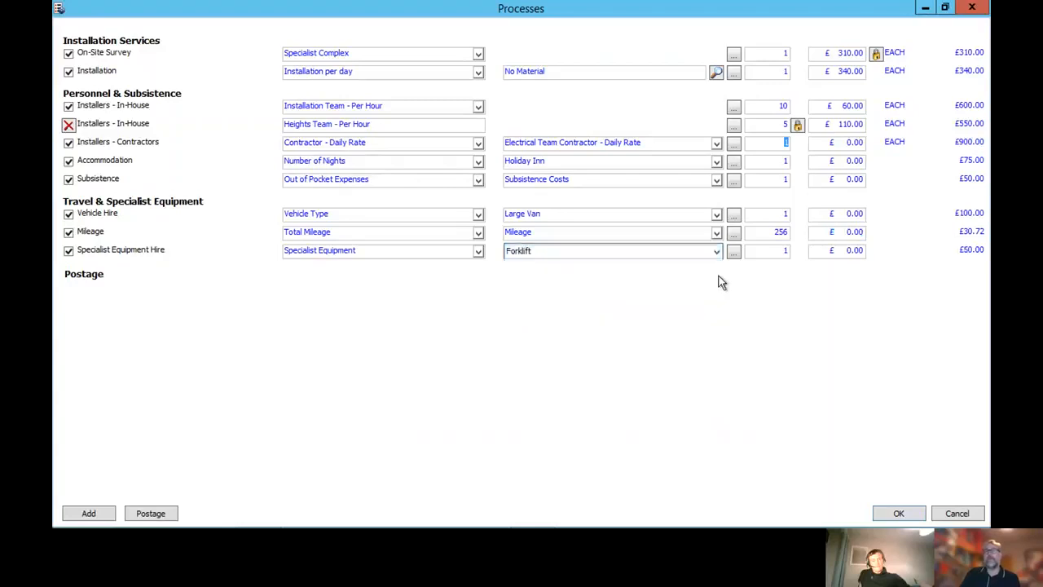
left_click(101, 515)
left_click(357, 163)
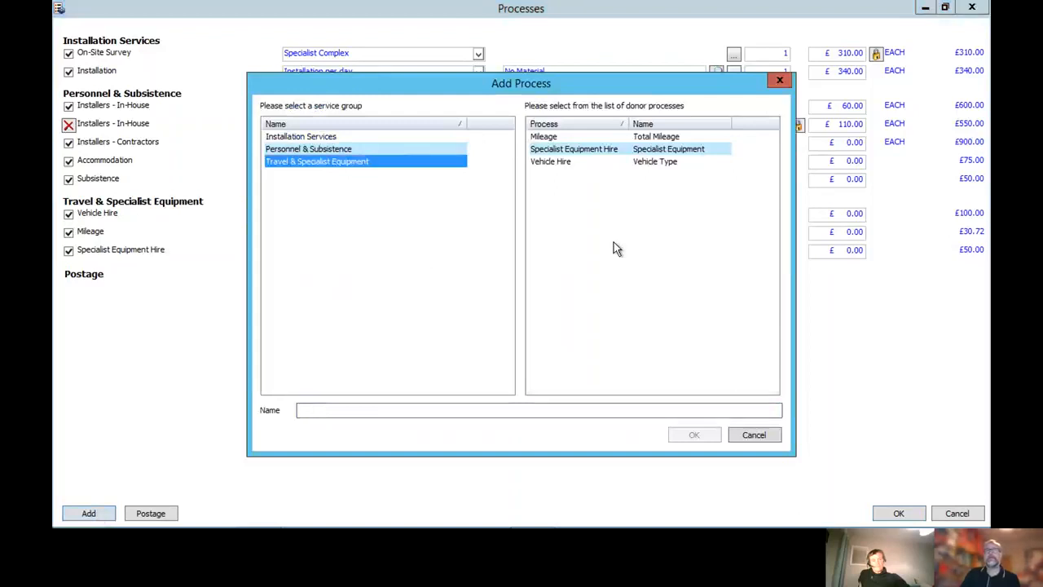
left_click(629, 150)
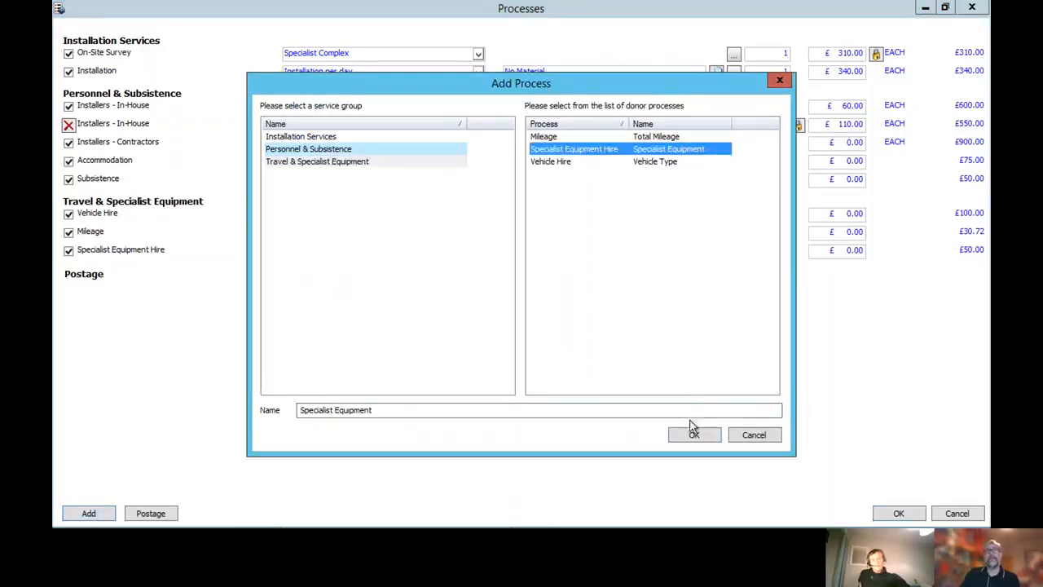
left_click(692, 432)
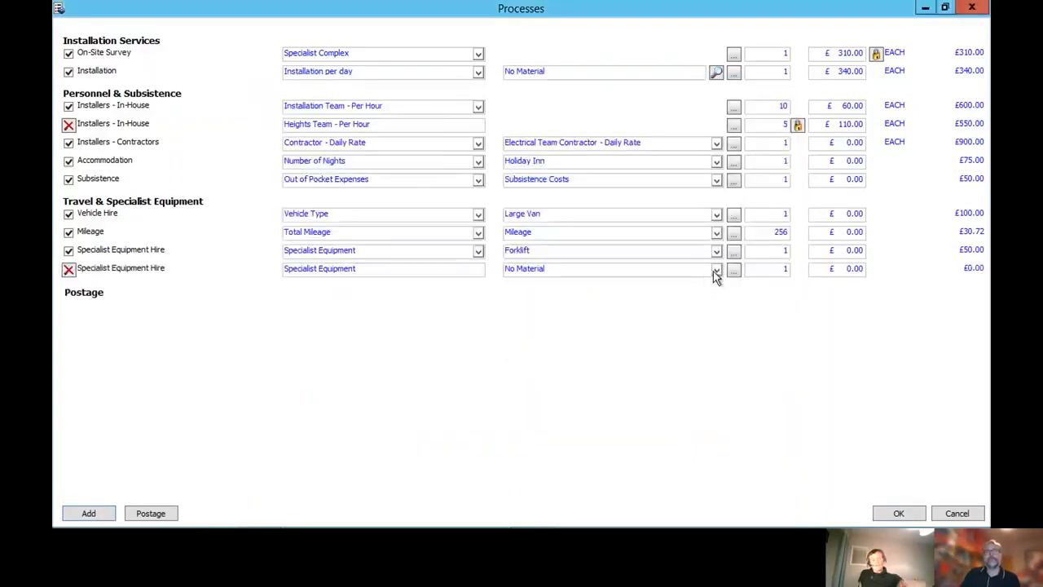
left_click(715, 271)
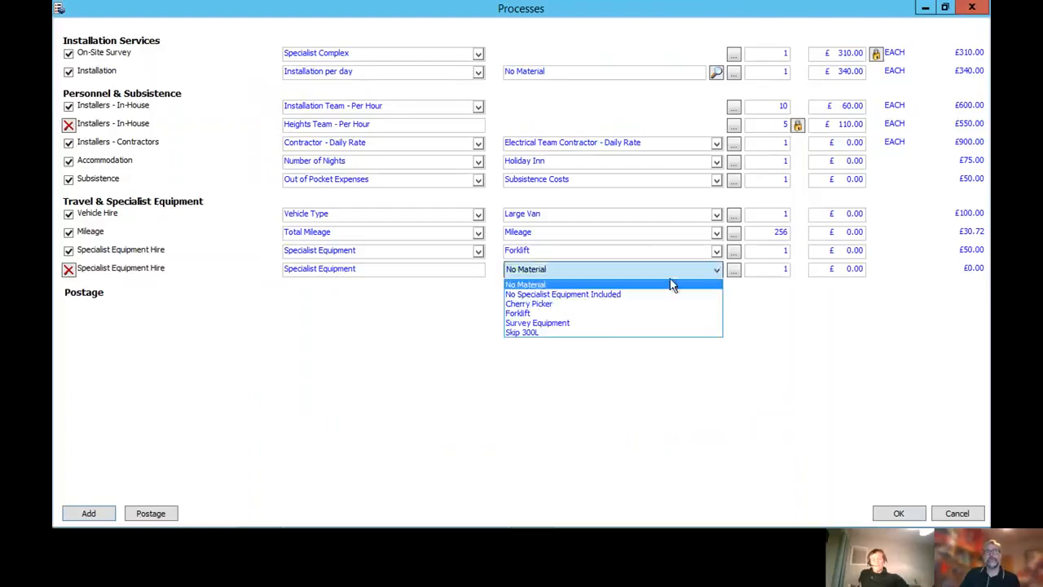
left_click(581, 324)
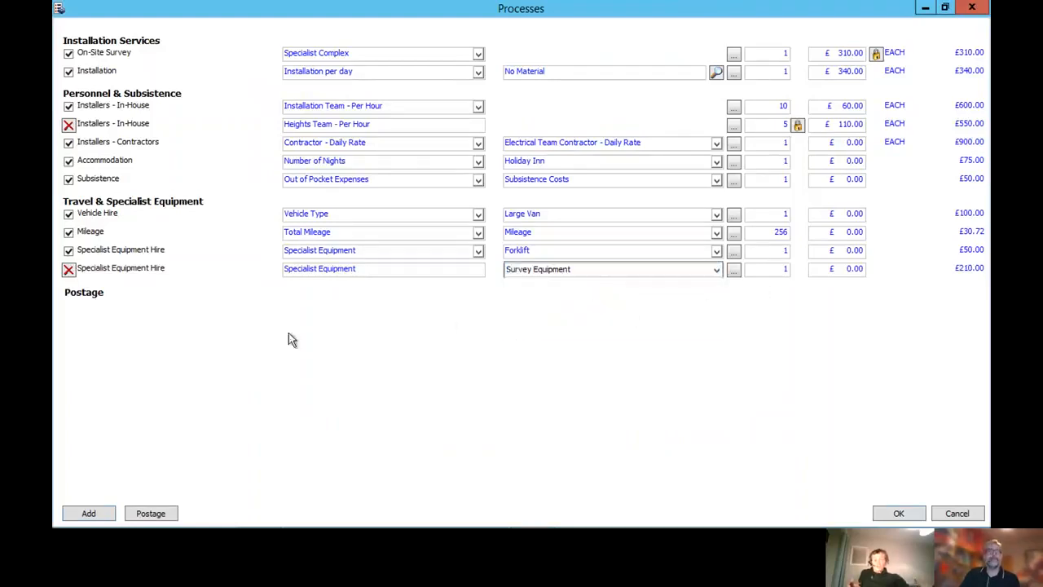
Add a third Specialist Equipment Hire process from the Travel & Specialist Equipment group and choose Survey Equipment as its material
left_click(96, 513)
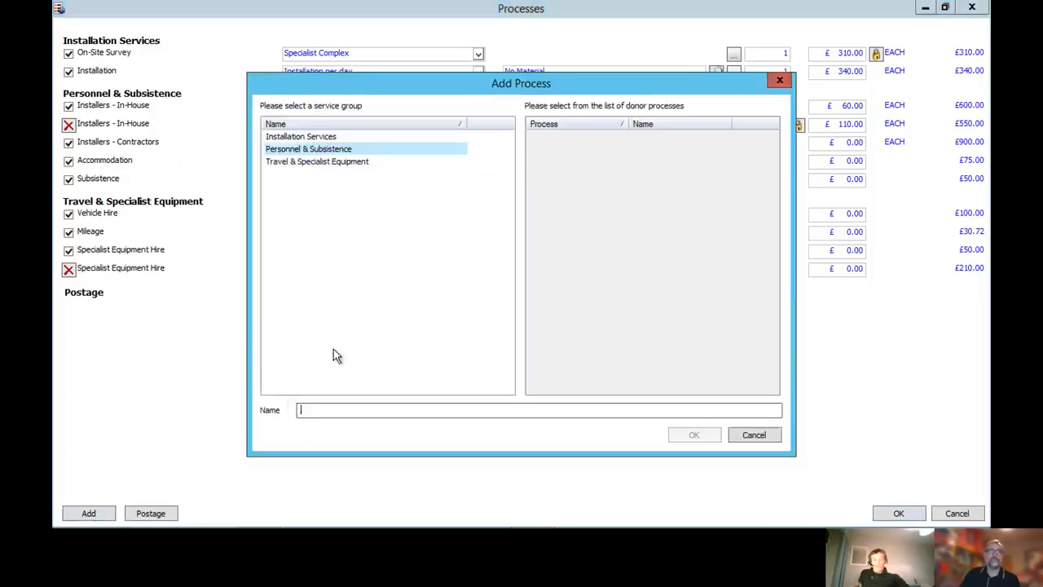
left_click(316, 163)
left_click(580, 150)
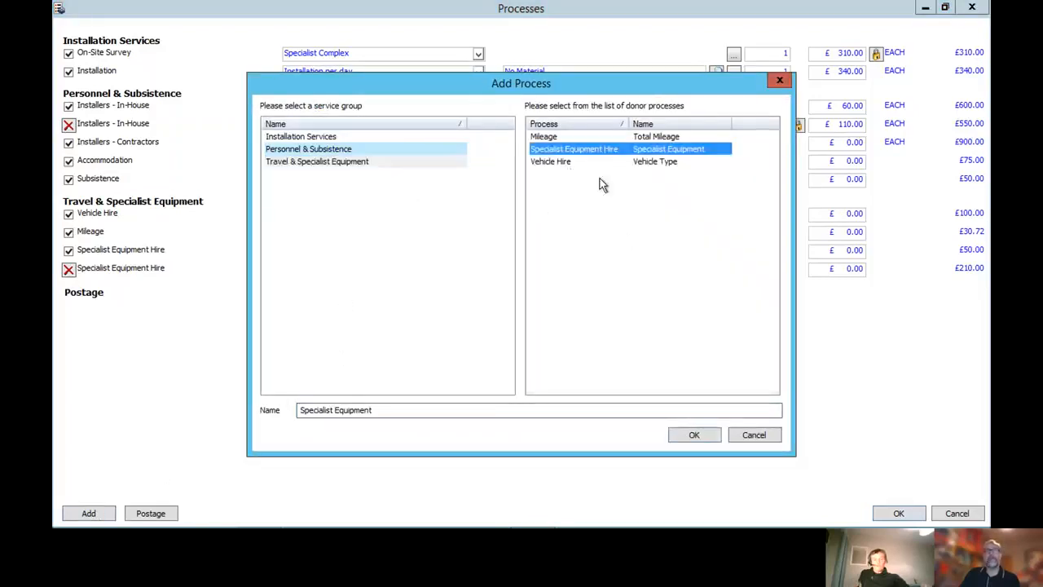
left_click(680, 438)
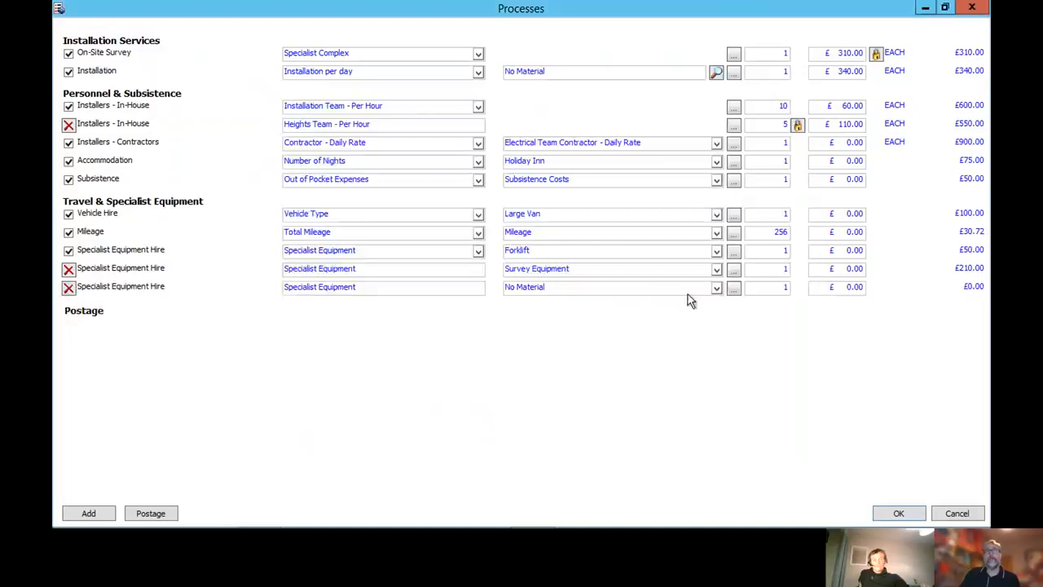
left_click(717, 288)
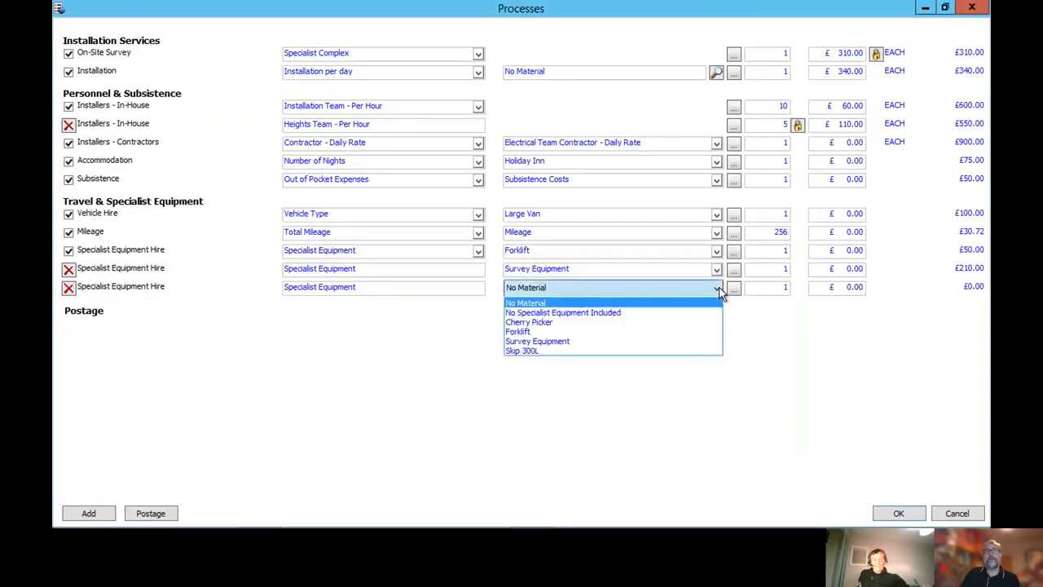
left_click(596, 342)
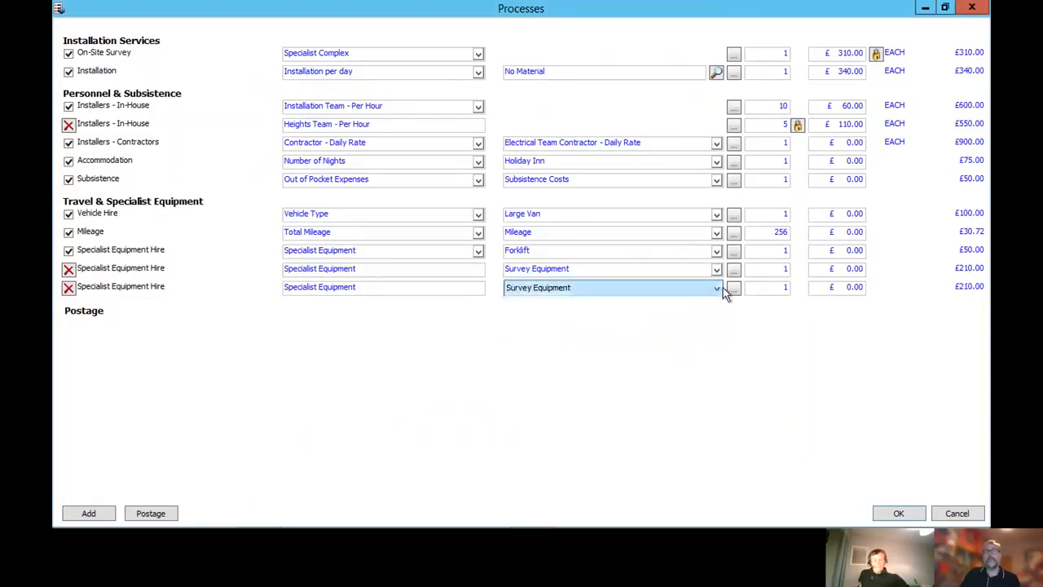
Rename the newly added last Specialist Equipment Hire process as LCD Panel
left_click(341, 285)
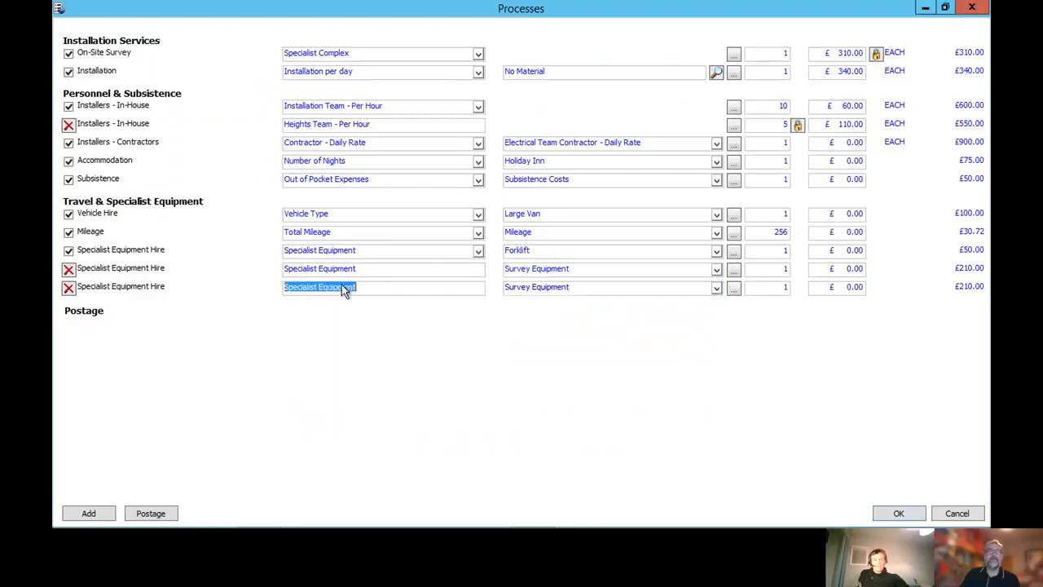
type("L")
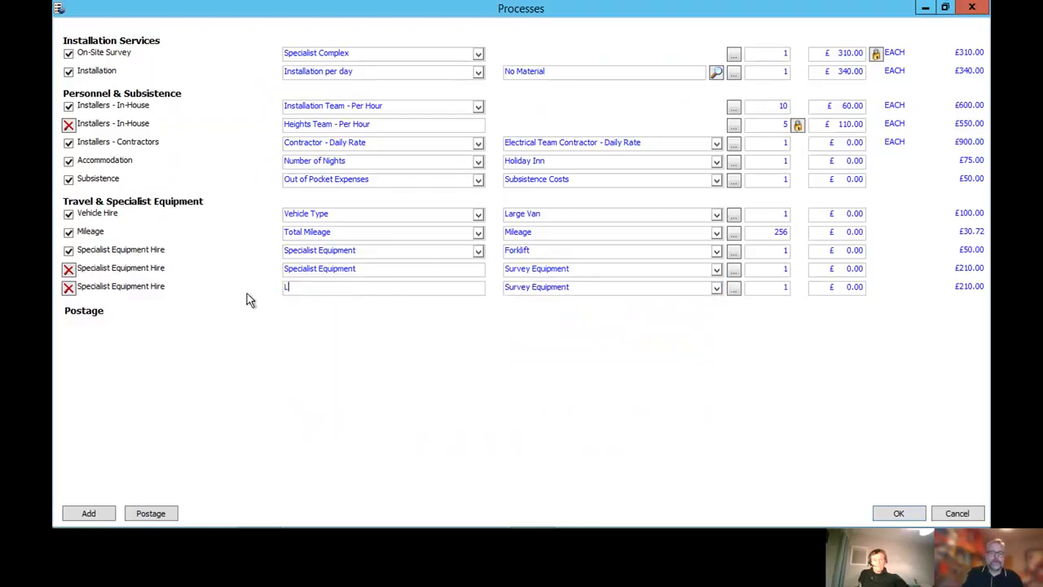
type("CD Panel")
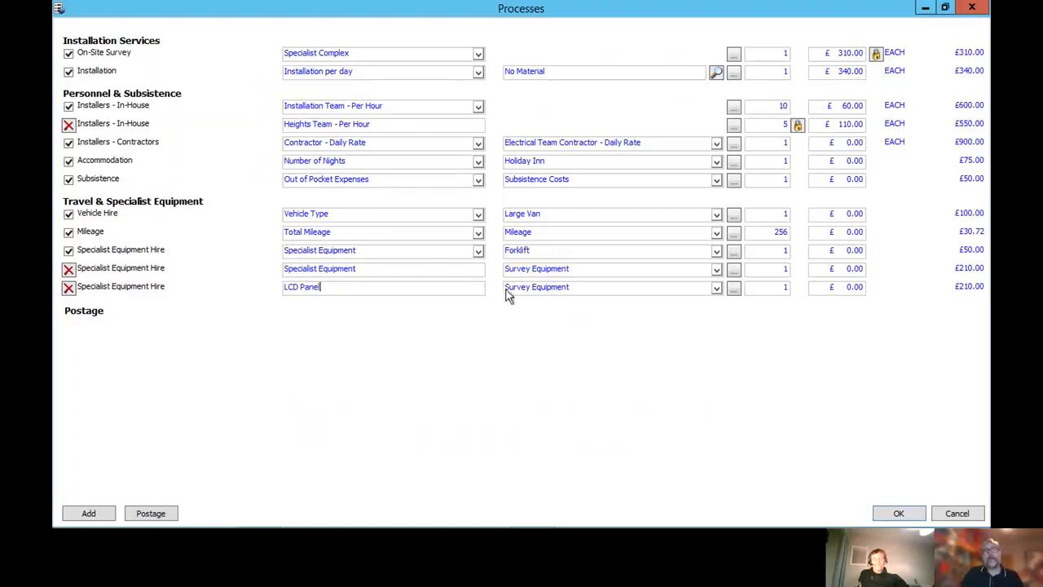
Override the LCD Panel process's material price with £300.00 and accept the processes and the Install Site 1 item
left_click(734, 291)
left_click_drag(368, 266, 439, 265)
type("300")
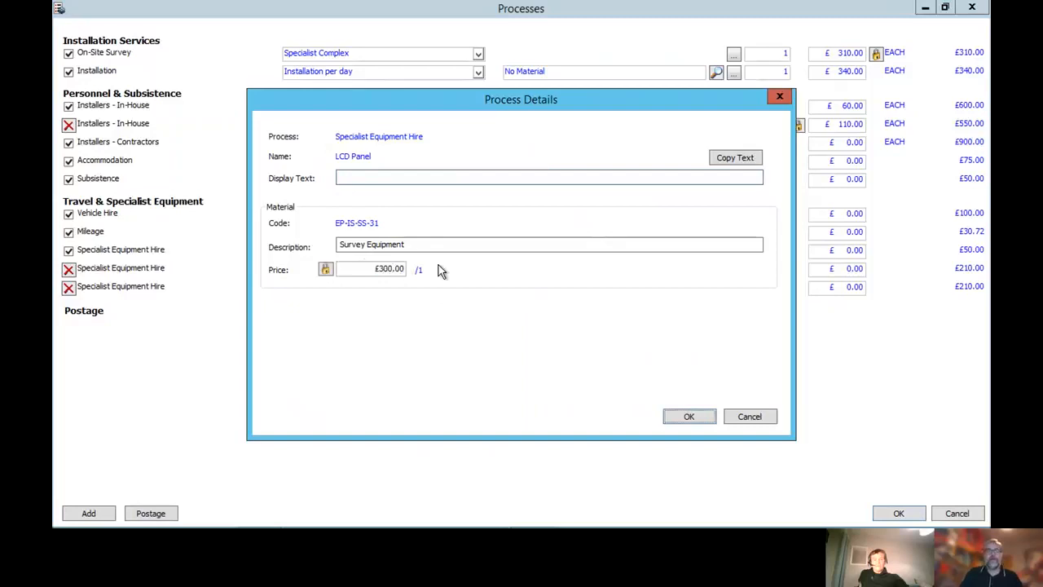
left_click(675, 418)
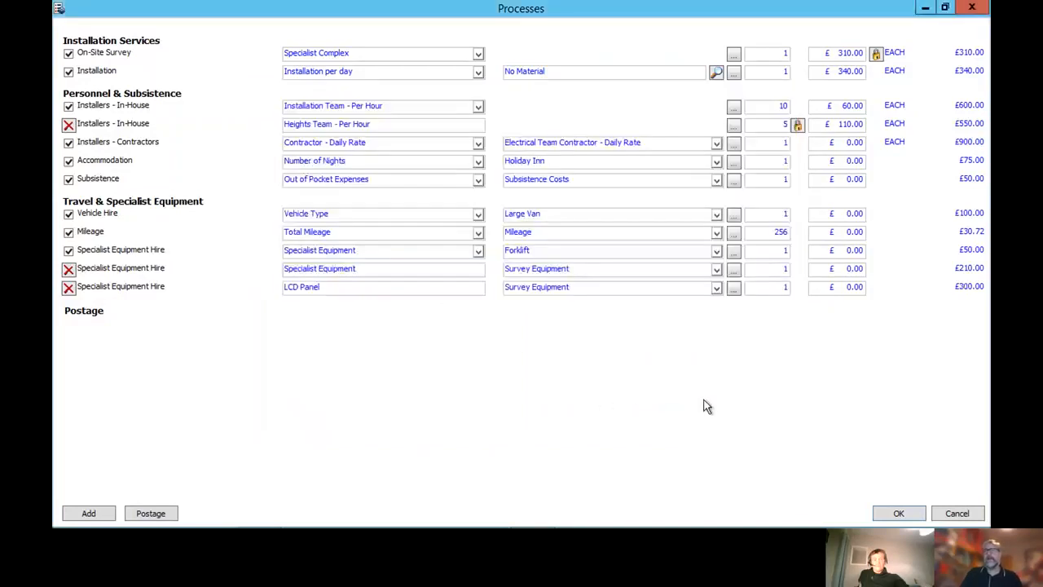
left_click(897, 511)
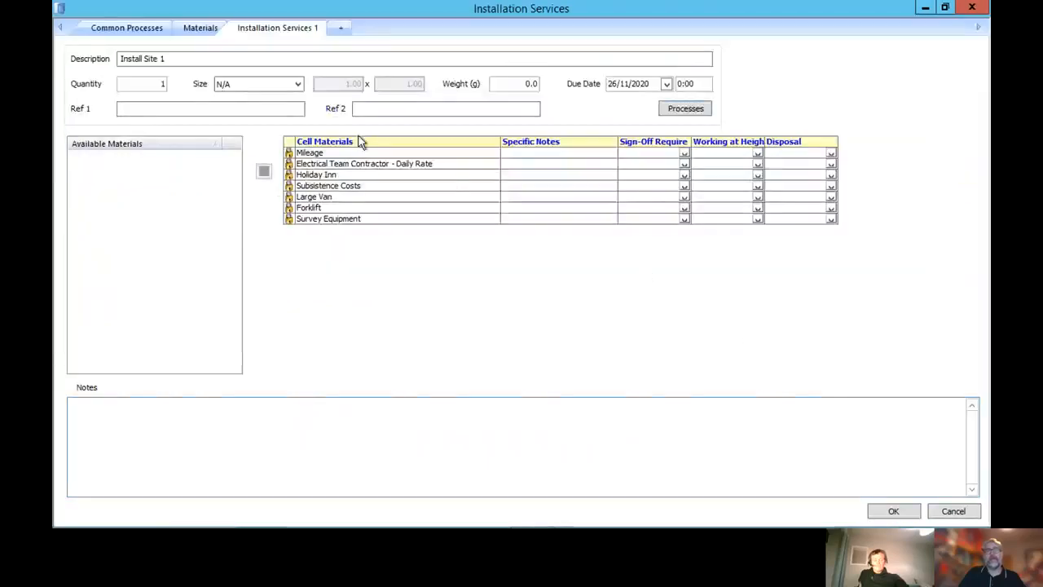
left_click(893, 511)
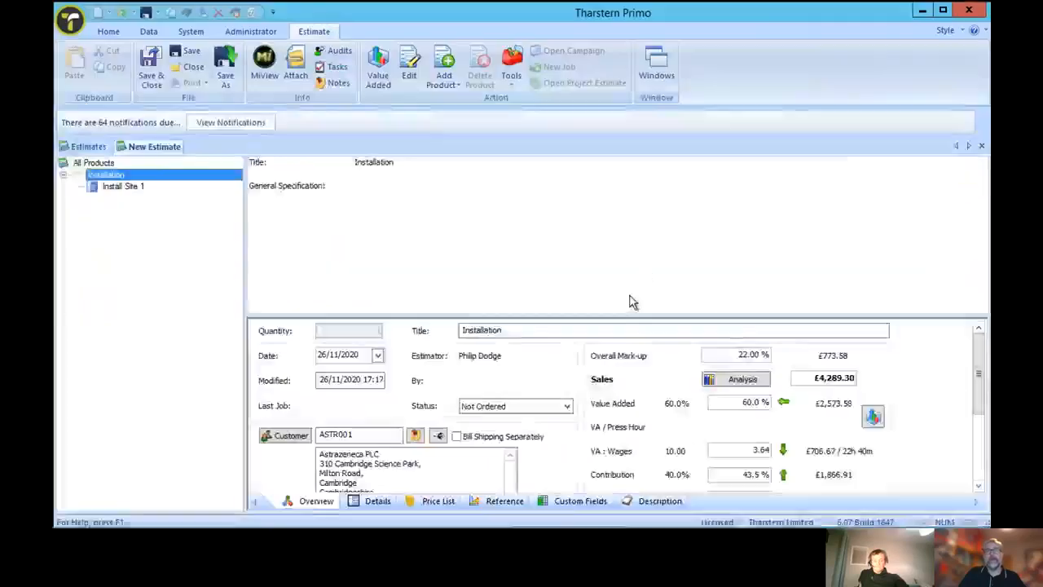
Enter "Tech spec...." as the general specification of the Installation product
left_click_drag(979, 380, 963, 338)
left_click(375, 201)
type("Tech spec")
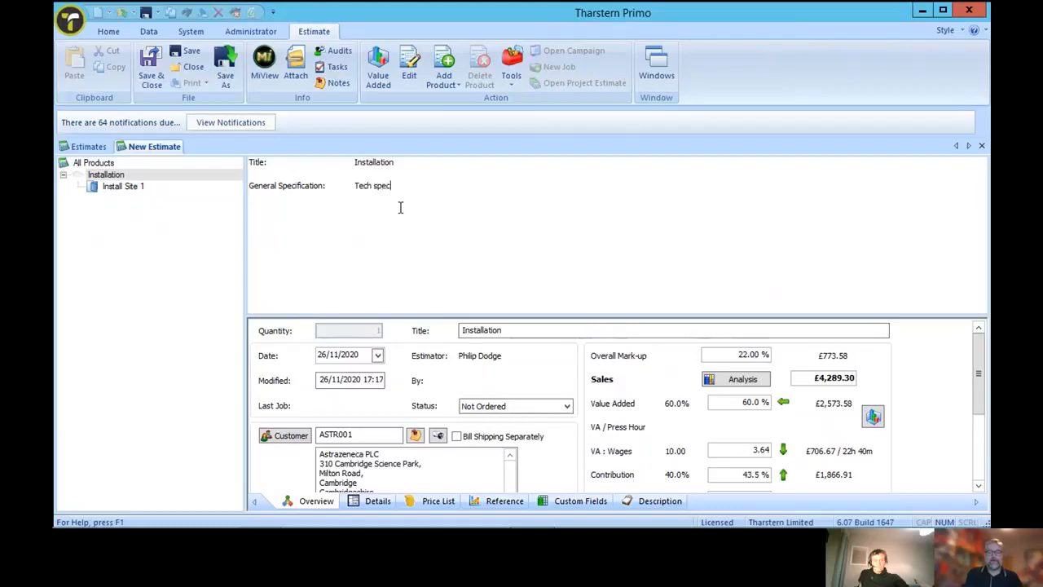
type("....")
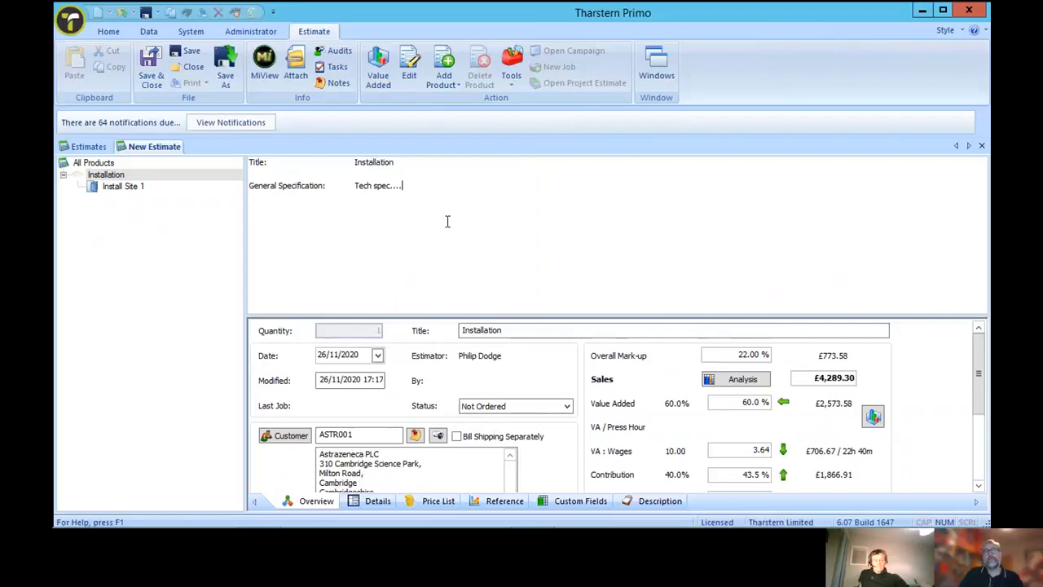
View the estimate's attached documents without adding any, and save the estimate
left_click(296, 67)
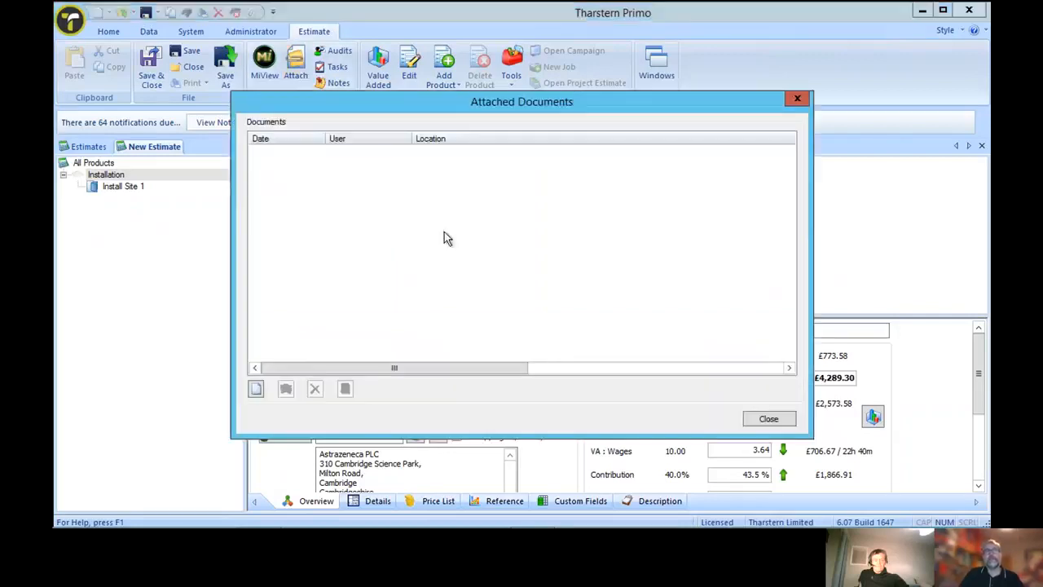
left_click(768, 418)
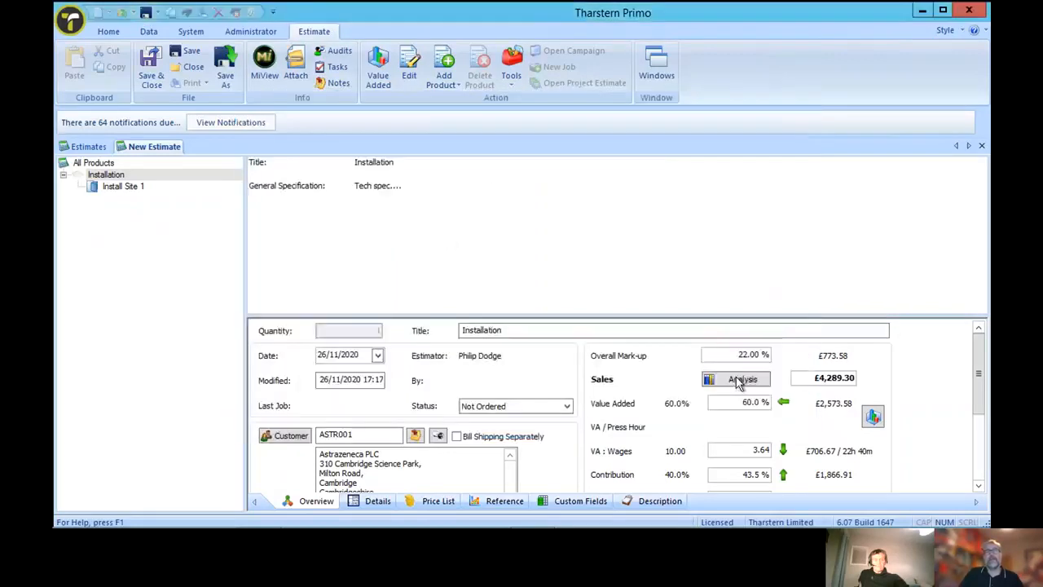
left_click(186, 52)
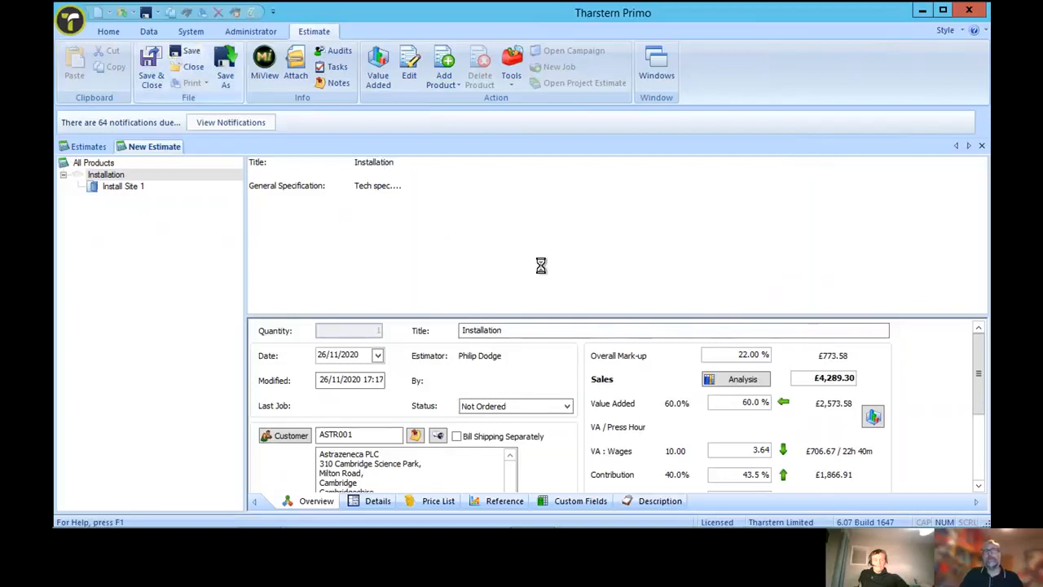